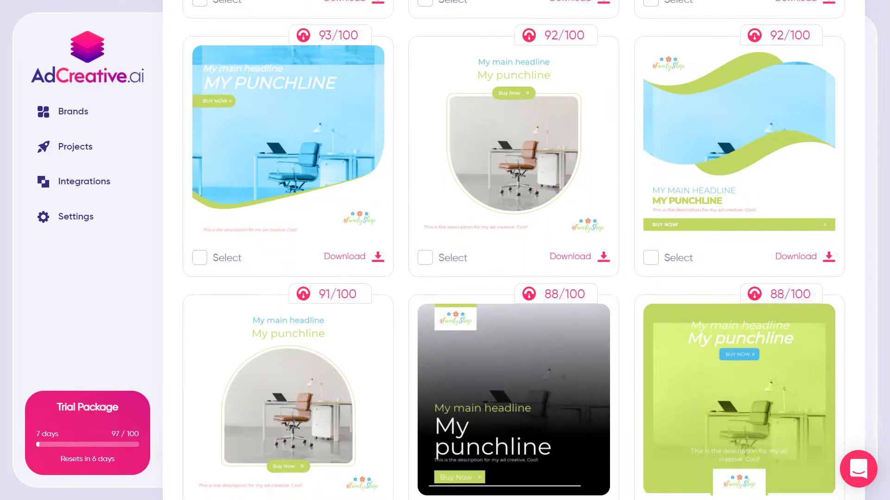
Step: Scroll down through the generated creatives grid
scroll(513, 250, "down", 5)
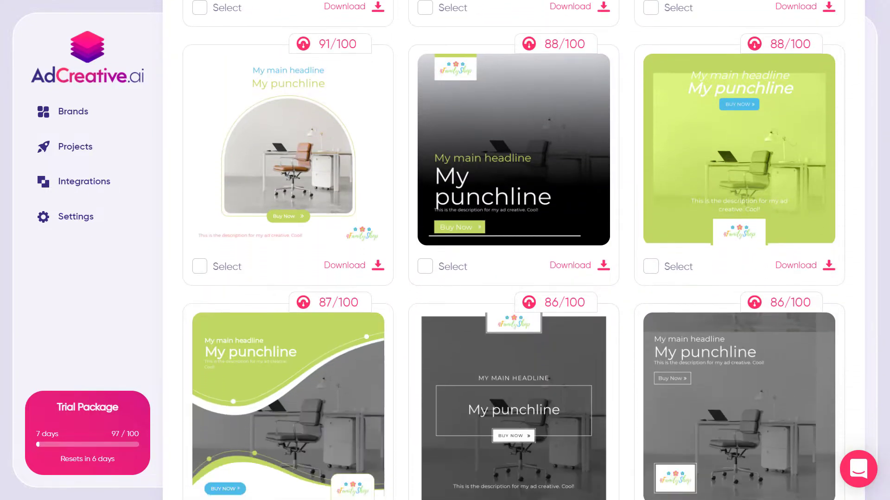
scroll(514, 250, "down", 4)
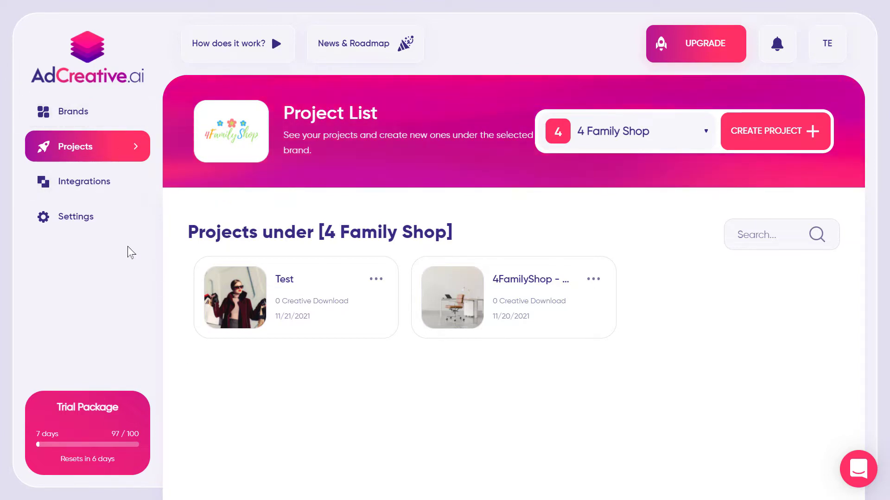
left_click(115, 193)
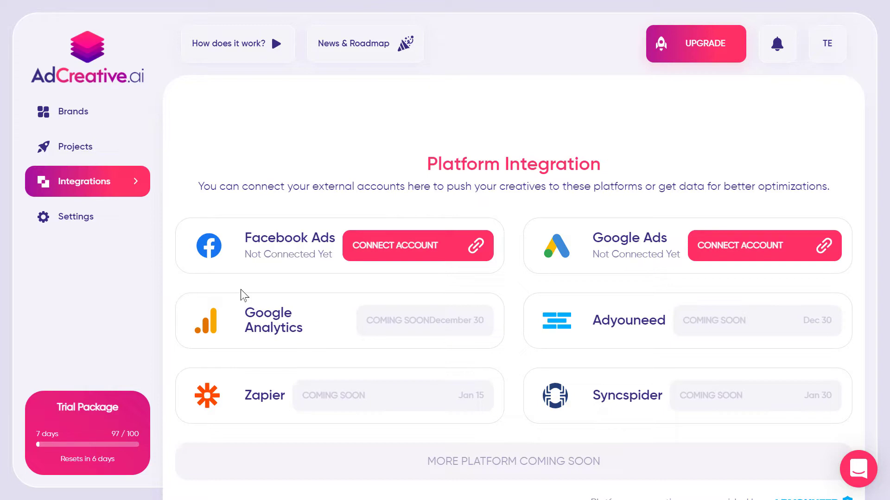
left_click(95, 148)
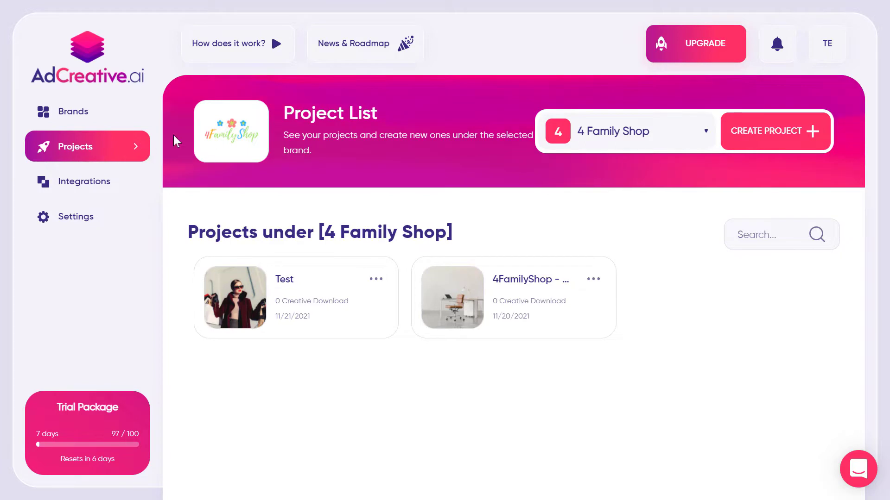
Step: Start a new brand from the Brands page and enter Test as its name
left_click(117, 122)
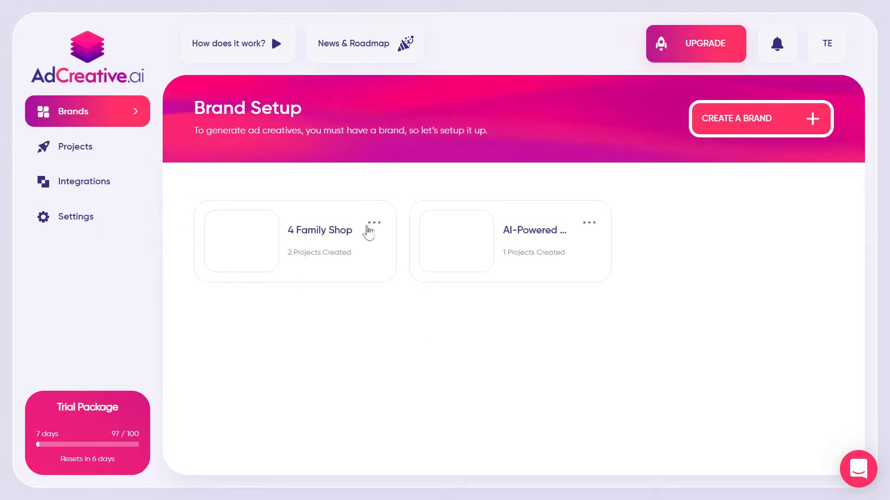
left_click(745, 121)
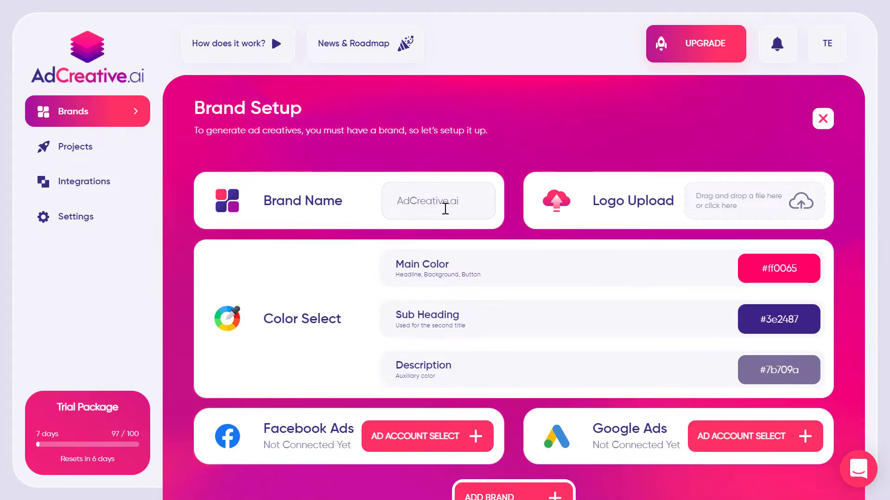
scroll(456, 225, "down", 5)
scroll(456, 226, "up", 3)
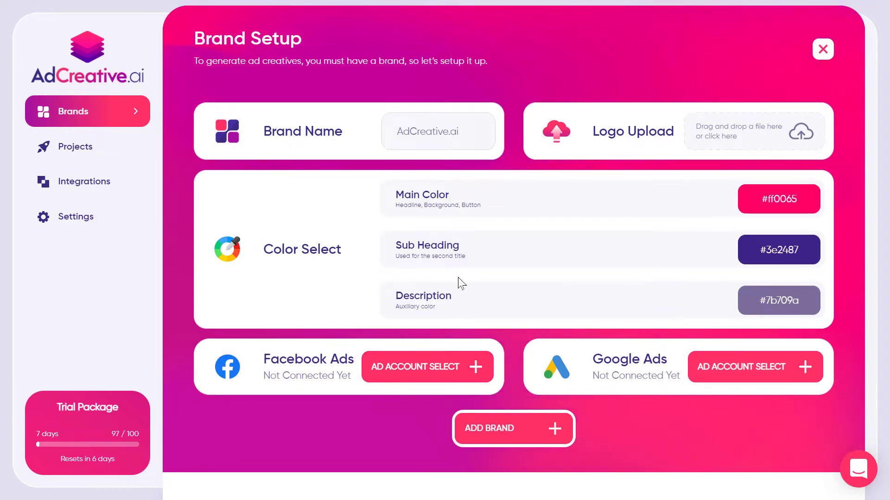
scroll(460, 283, "down", 3)
scroll(459, 284, "up", 2)
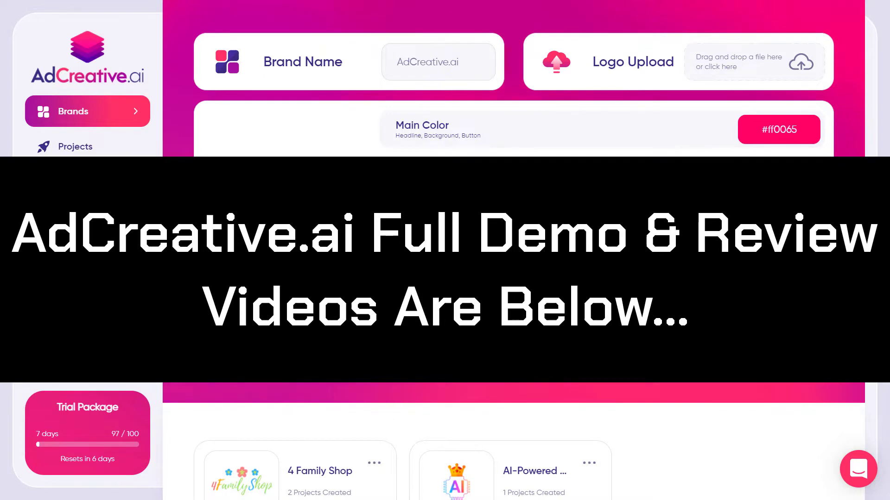
scroll(550, 289, "down", 2)
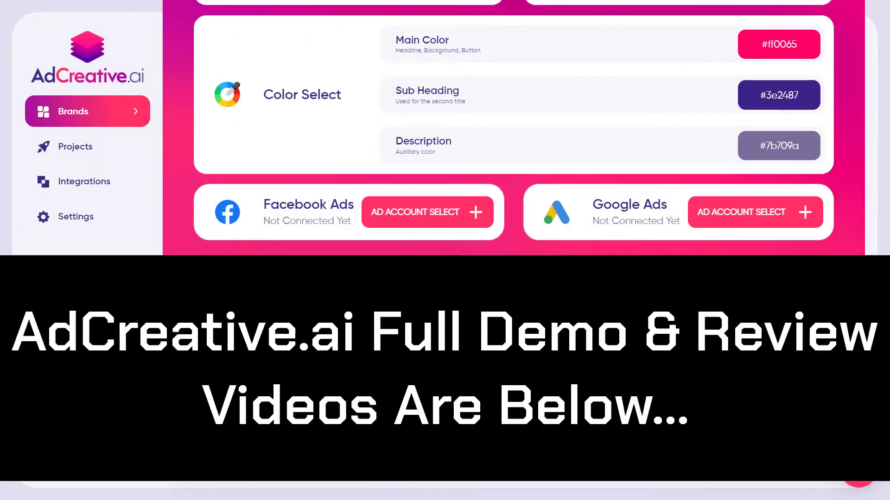
scroll(550, 288, "up", 2)
scroll(550, 289, "up", 2)
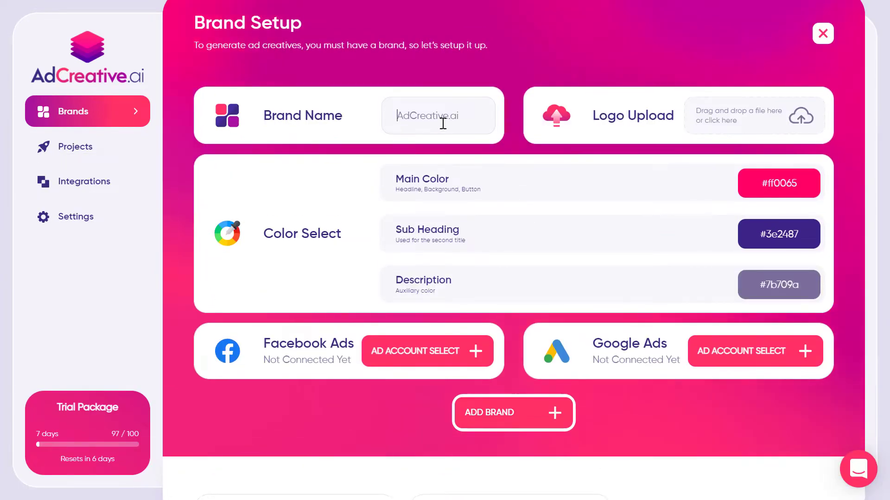
left_click(443, 123)
type("Test")
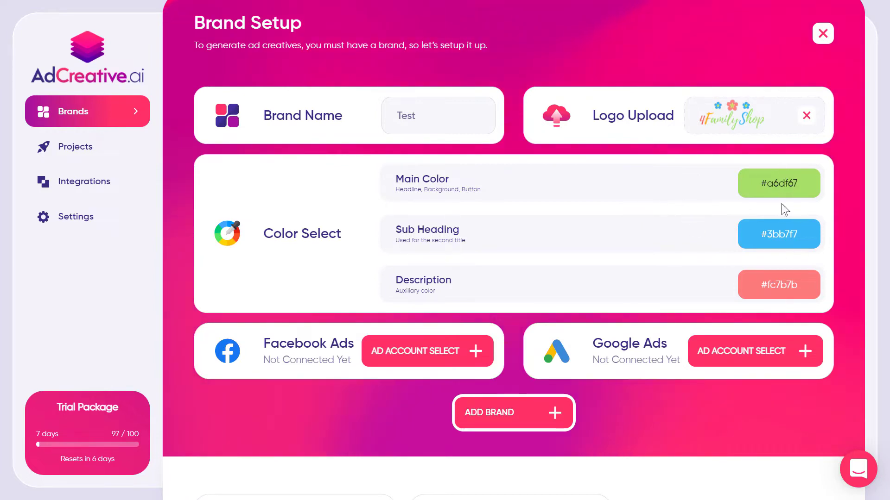
Step: Preview several AI-recommended colour palettes for the brand
left_click(786, 184)
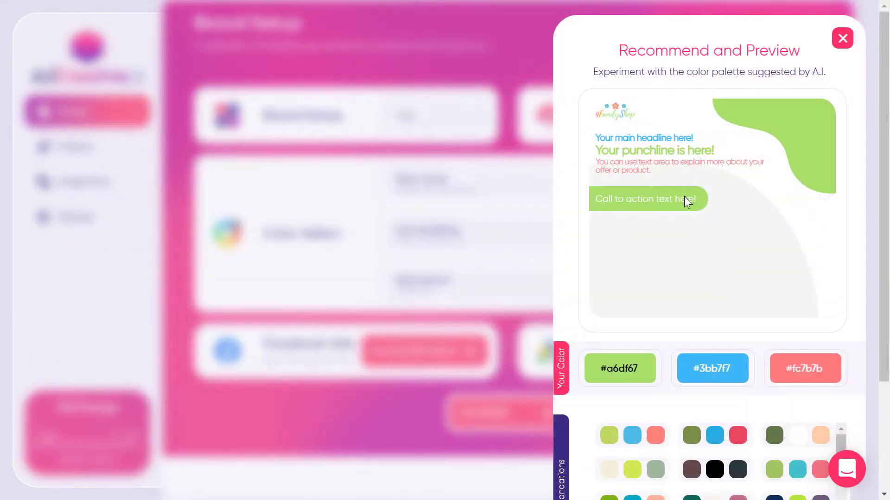
scroll(660, 326, "down", 3)
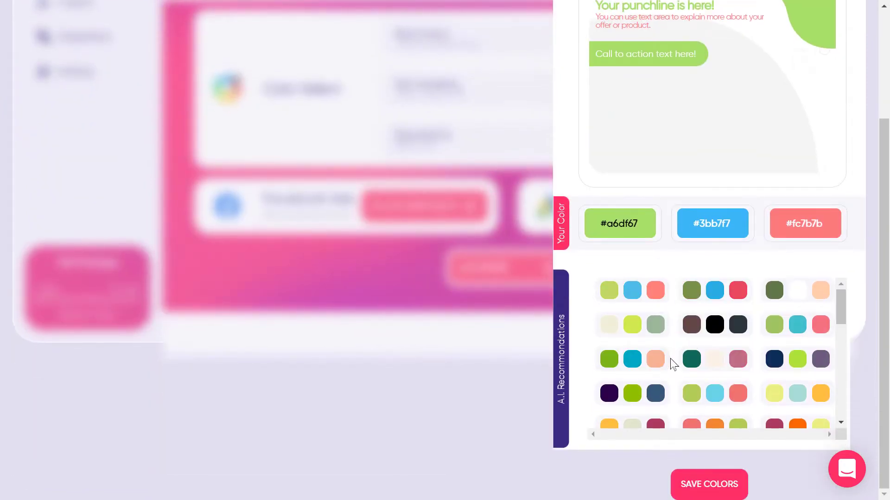
scroll(711, 252, "up", 2)
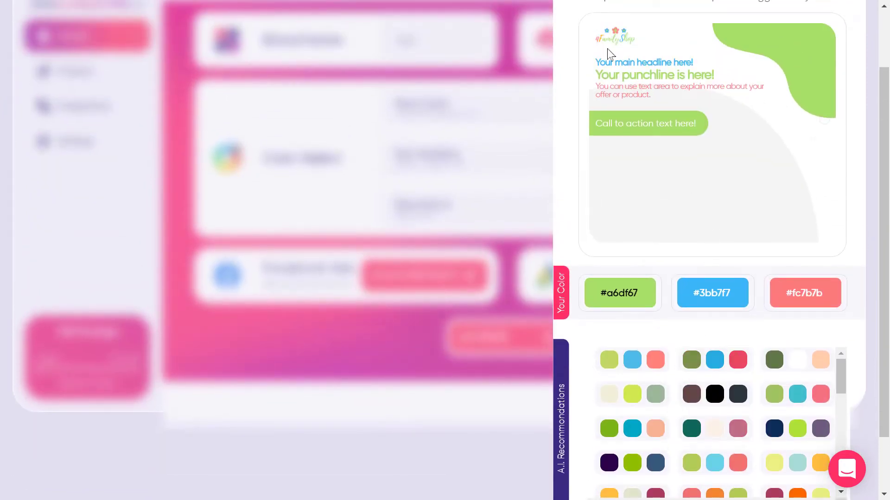
scroll(788, 380, "down", 1)
left_click(794, 369)
scroll(655, 393, "up", 1)
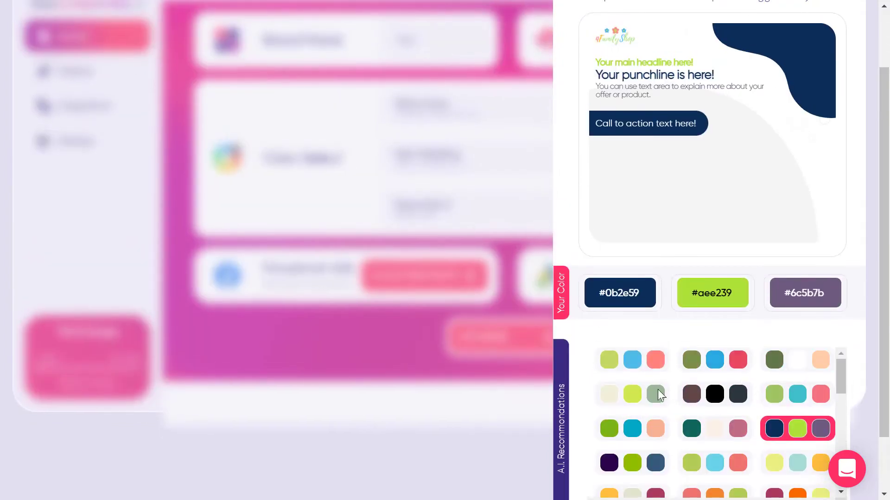
left_click(708, 370)
left_click(630, 360)
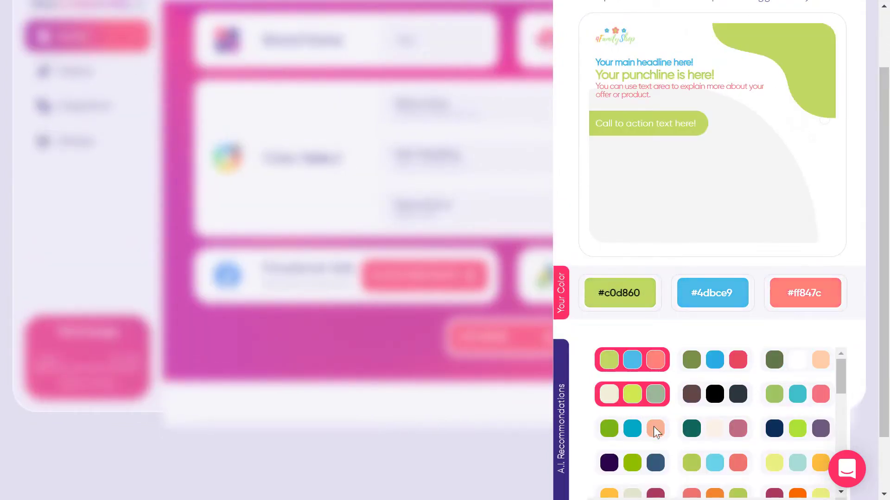
left_click(656, 430)
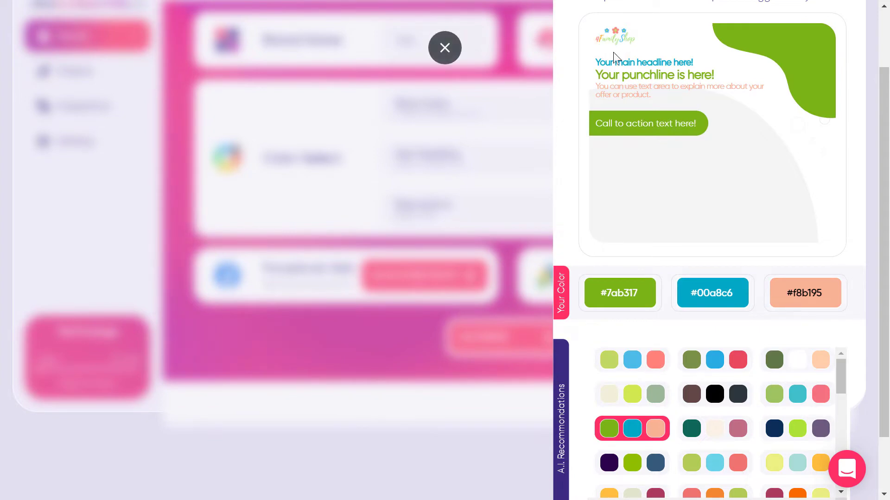
Step: Apply the light green, blue and coral palette (#c0d860, #4dbce9, #ff847c) and save it
left_click(644, 360)
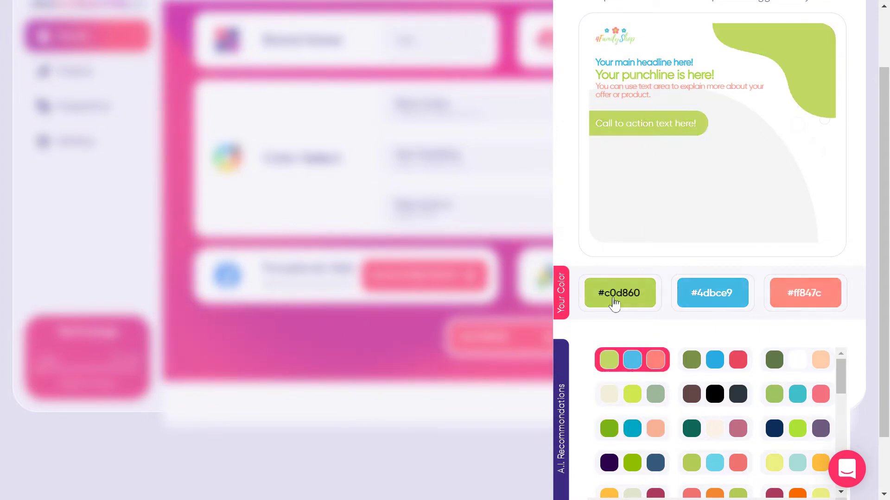
scroll(425, 189, "down", 3)
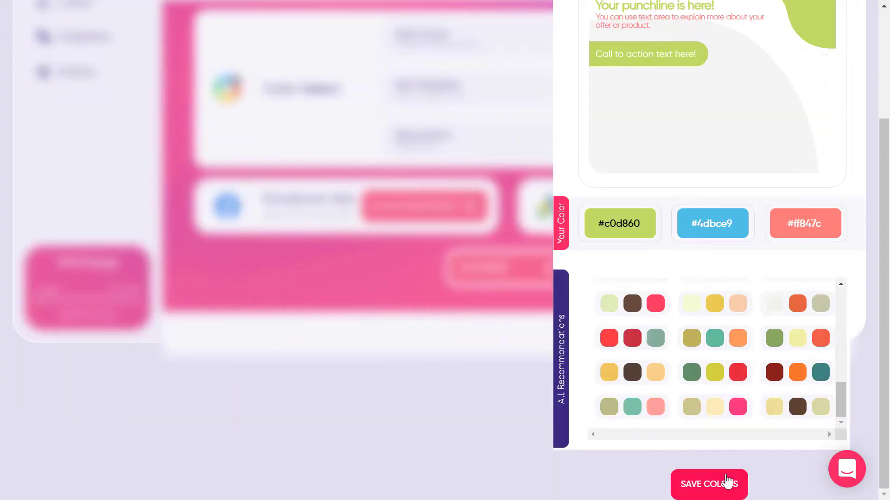
left_click(729, 483)
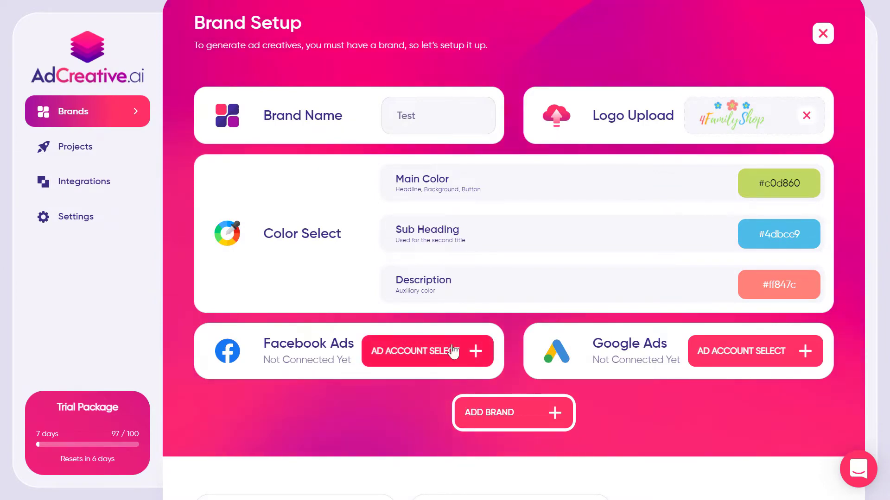
scroll(649, 359, "down", 2)
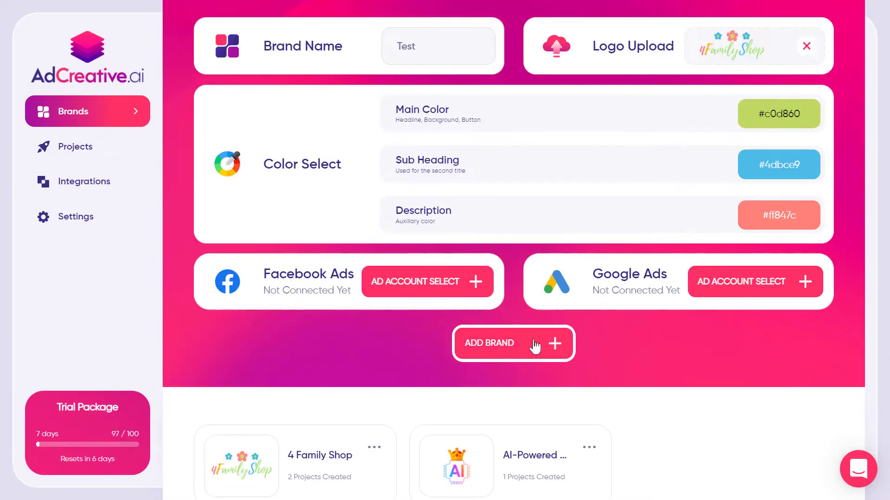
scroll(509, 343, "down", 2)
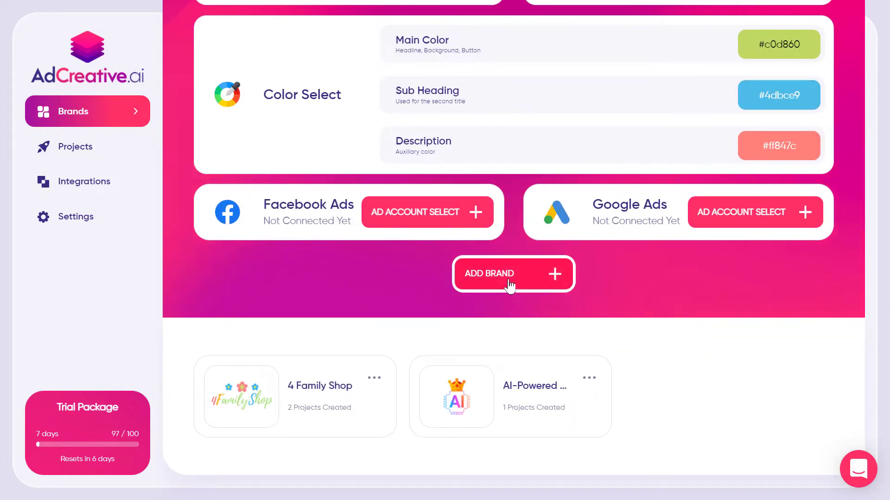
Step: Start a new project for the 4 Family Shop brand from the project list
left_click(88, 151)
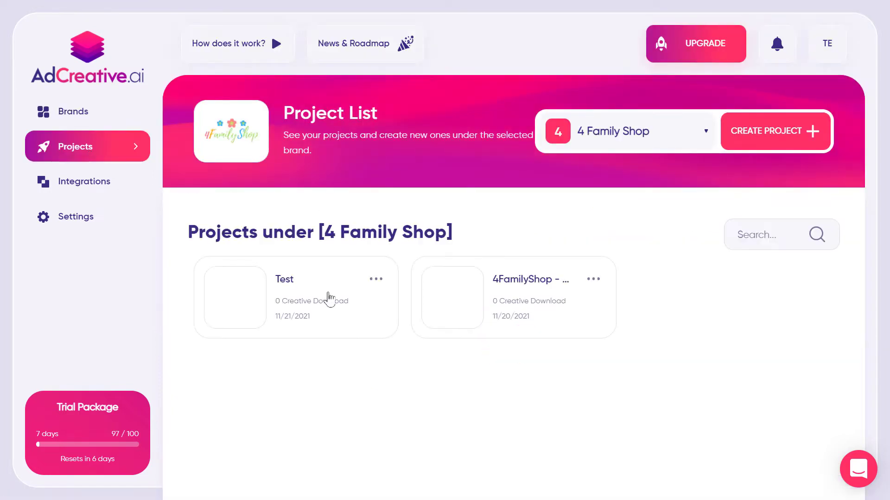
left_click(667, 143)
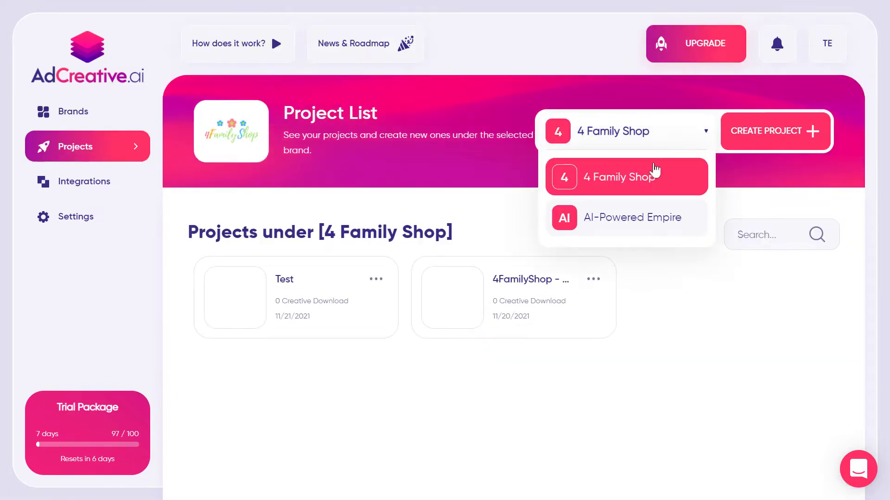
left_click(328, 203)
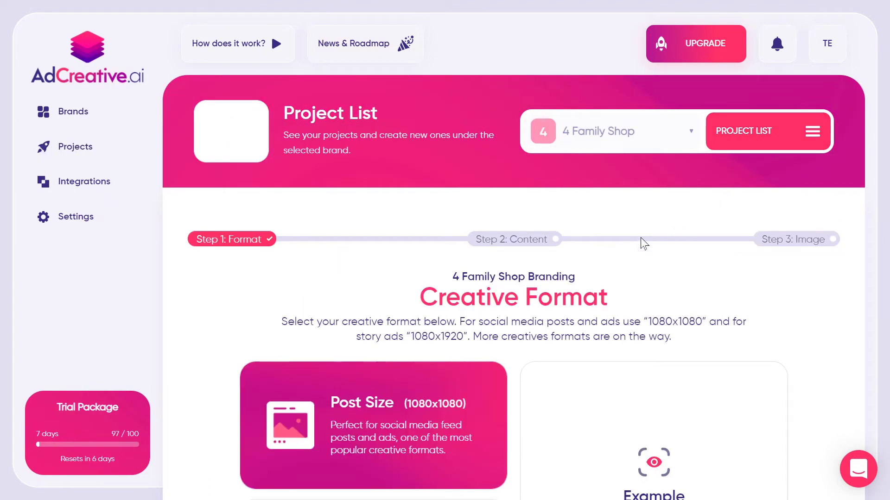
scroll(586, 259, "down", 3)
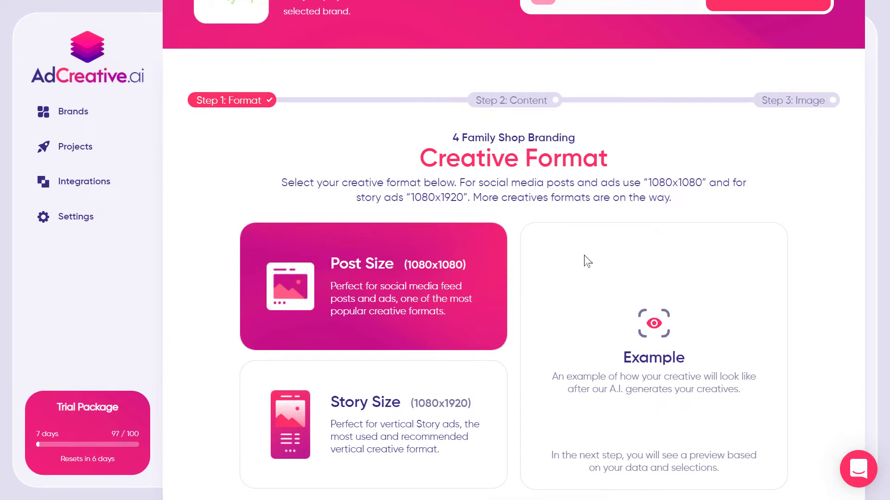
scroll(584, 255, "down", 2)
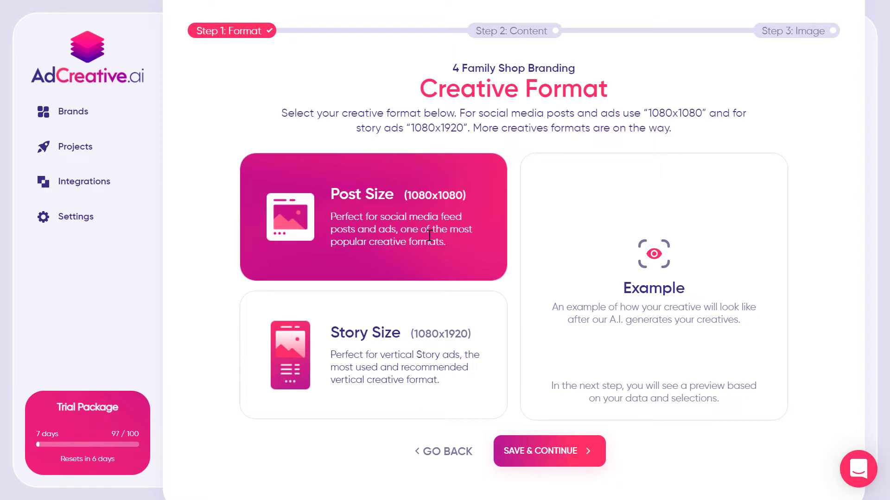
scroll(463, 223, "down", 1)
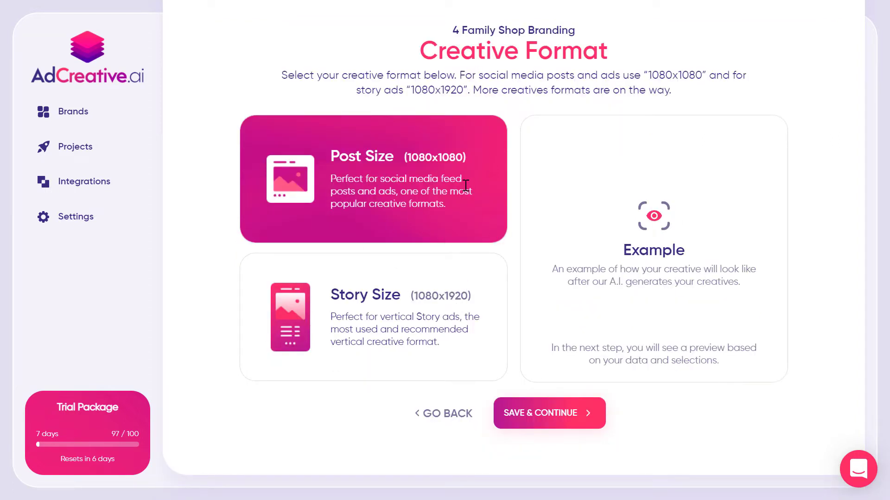
Step: Keep Post Size and fill the headline, punchline and description with the preview's sample texts
left_click(573, 423)
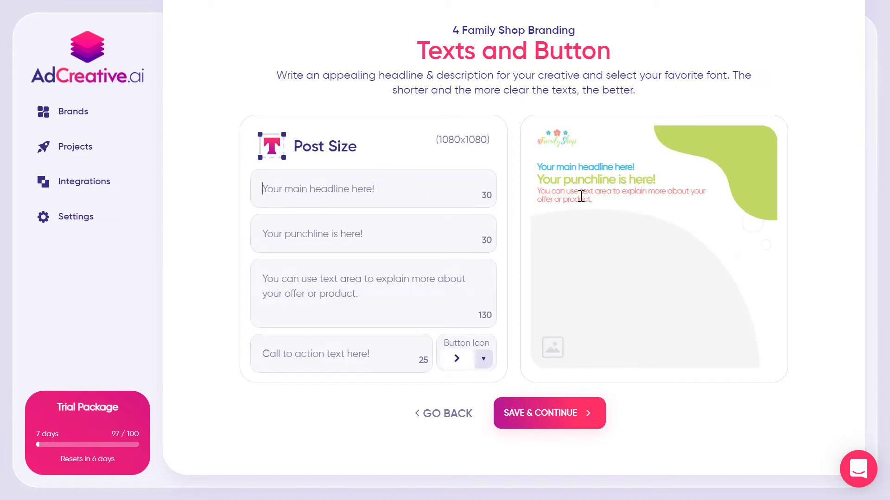
left_click_drag(636, 167, 352, 190)
left_click_drag(659, 180, 540, 177)
left_click_drag(364, 230, 364, 232)
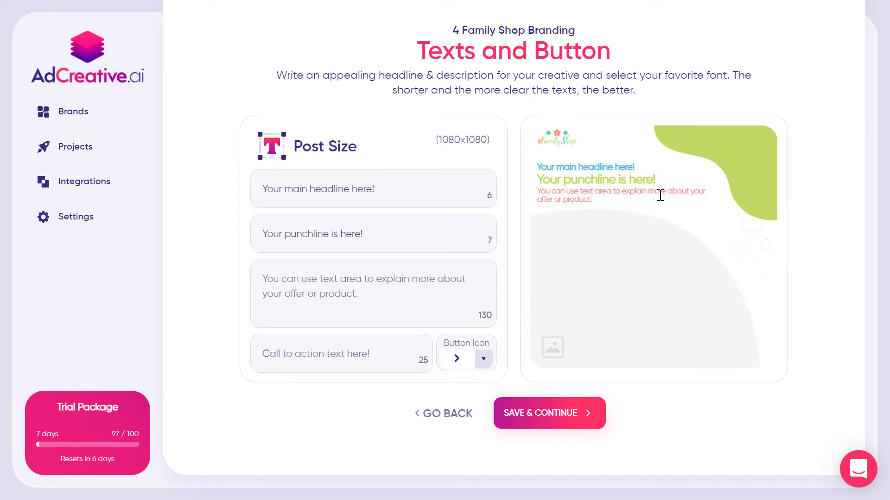
triple_click(536, 193)
left_click_drag(536, 193, 386, 284)
Step: Set the call to action to Buy Now with a double-chevron icon and save the texts
left_click(358, 357)
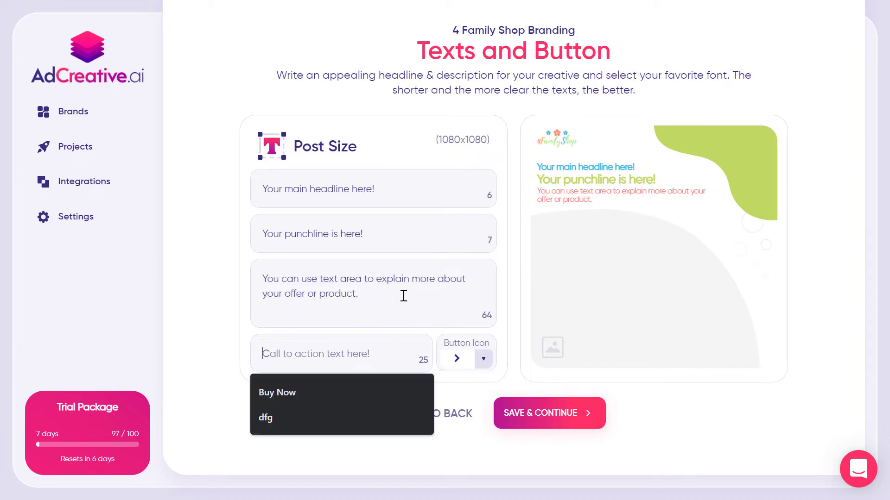
left_click(324, 393)
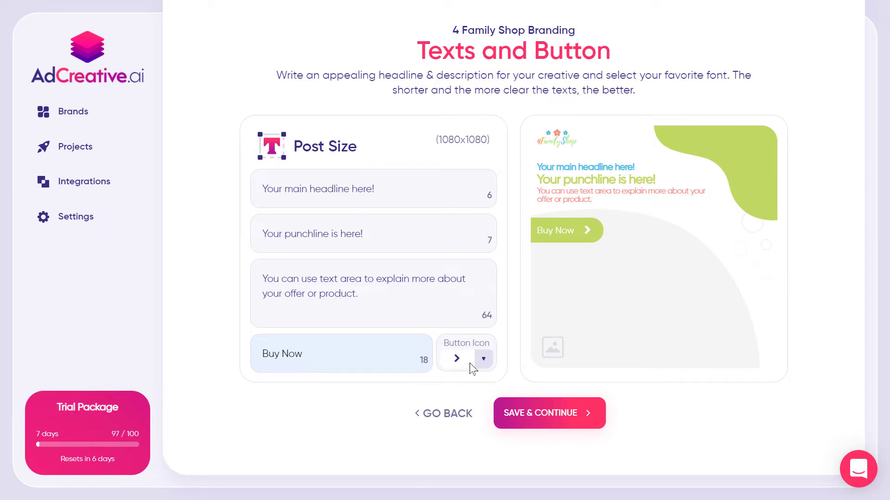
left_click(483, 358)
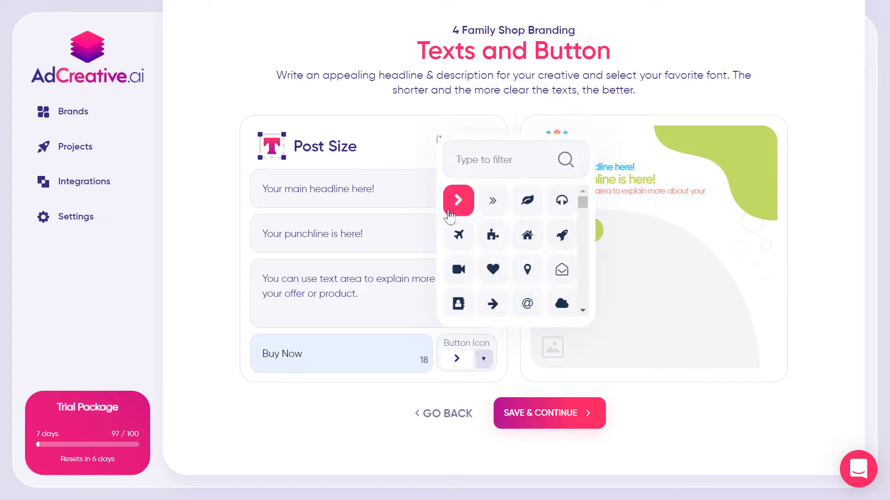
left_click(492, 200)
left_click(554, 419)
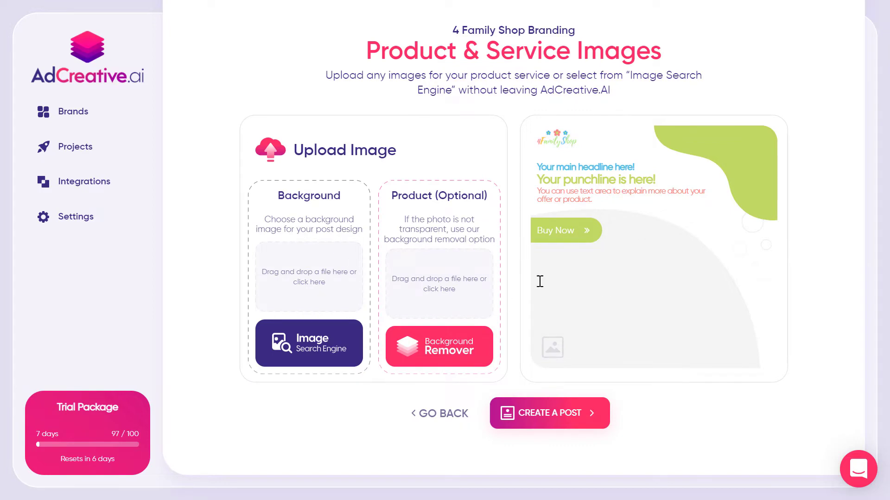
Step: Search stock photos for 'shopping' and use a cropped paper shopping-bag photo as background
left_click(318, 349)
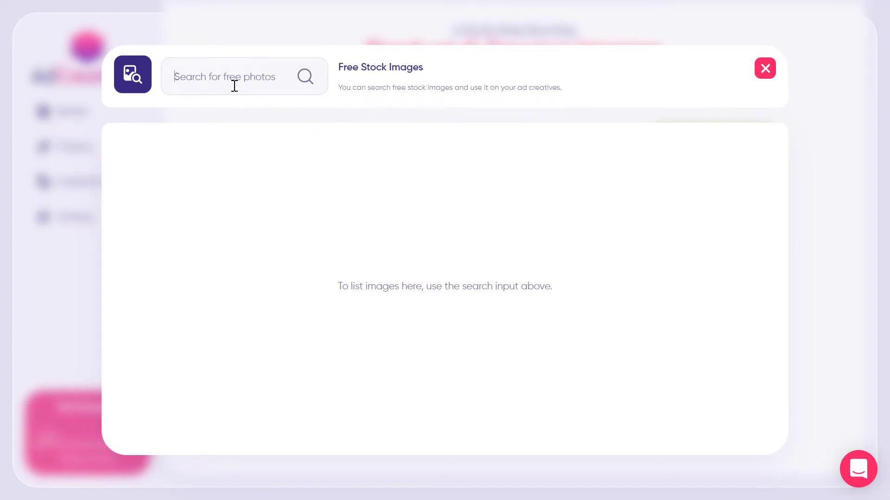
type("shopping")
key("Return")
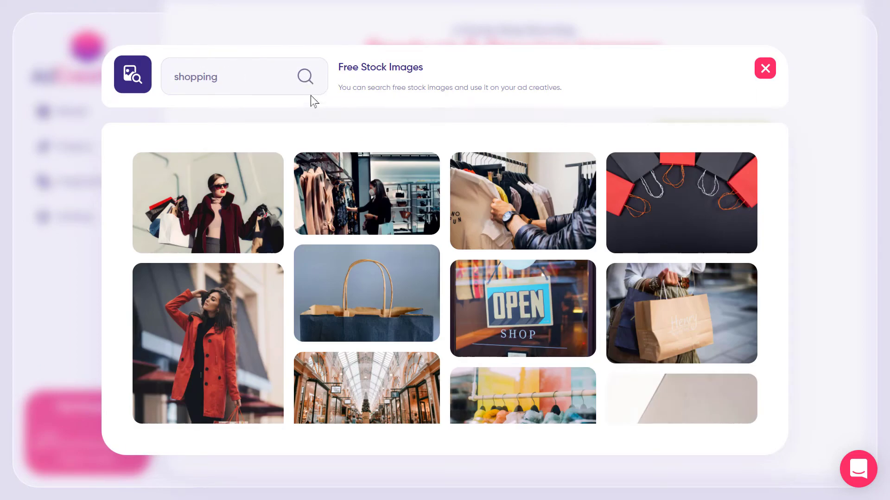
scroll(463, 216, "down", 2)
scroll(398, 185, "up", 2)
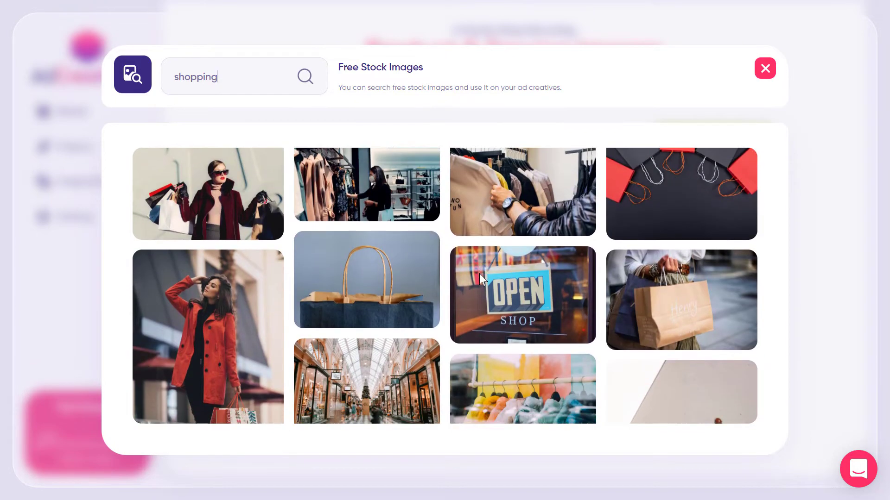
scroll(440, 255, "down", 3)
scroll(413, 238, "down", 6)
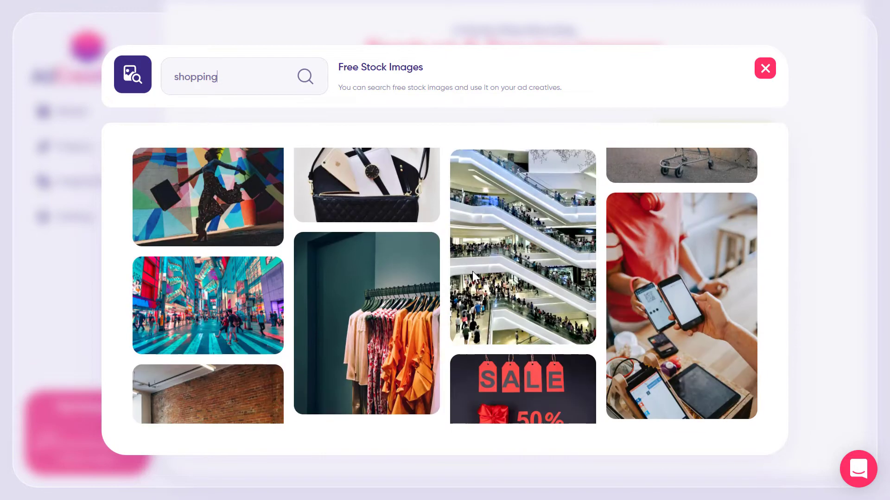
scroll(477, 271, "up", 4)
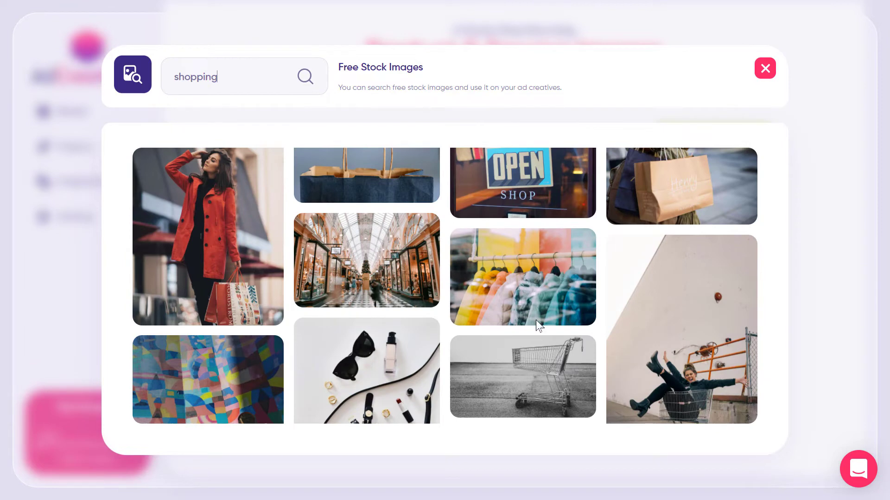
scroll(395, 273, "up", 2)
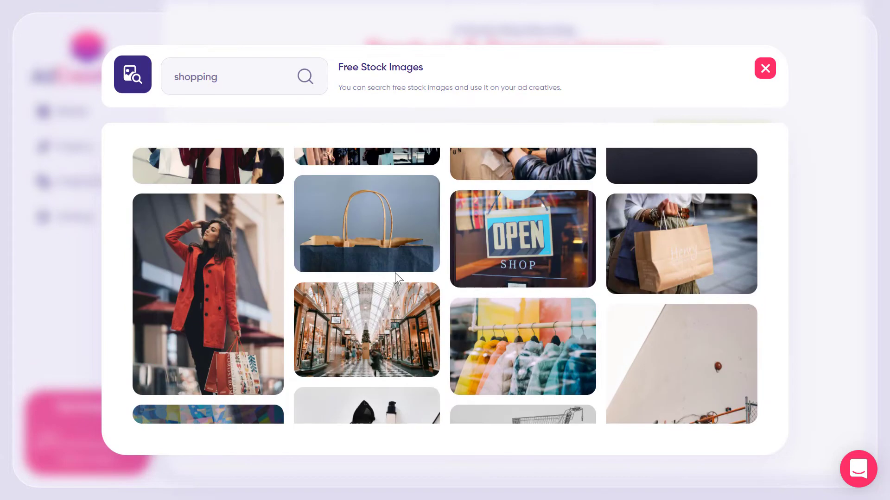
left_click(379, 228)
left_click_drag(494, 284, 559, 295)
left_click(454, 441)
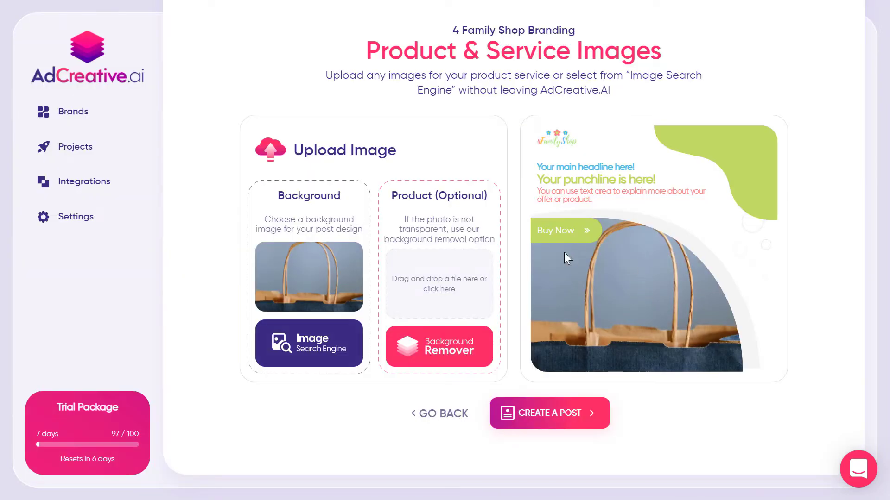
Step: Upload the rose-print T-shirt image as the product
left_click(456, 279)
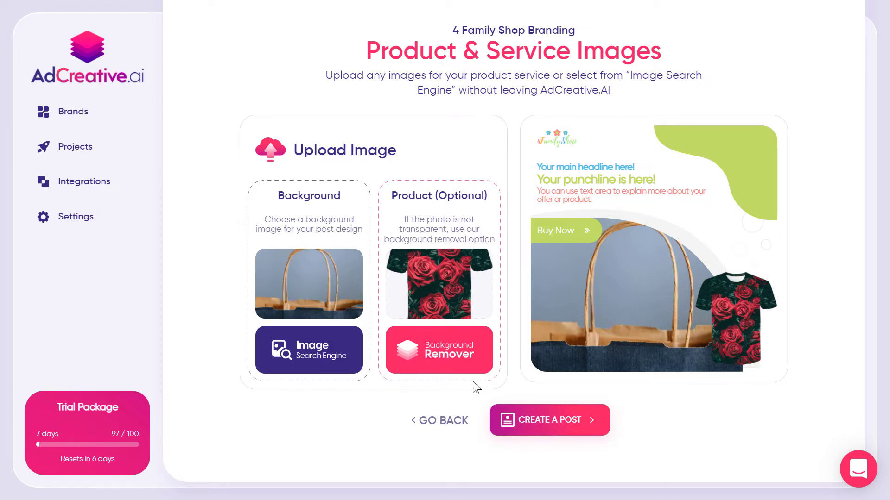
Step: Save the project as 'Black Friday Sales' and generate the post creatives
left_click(576, 433)
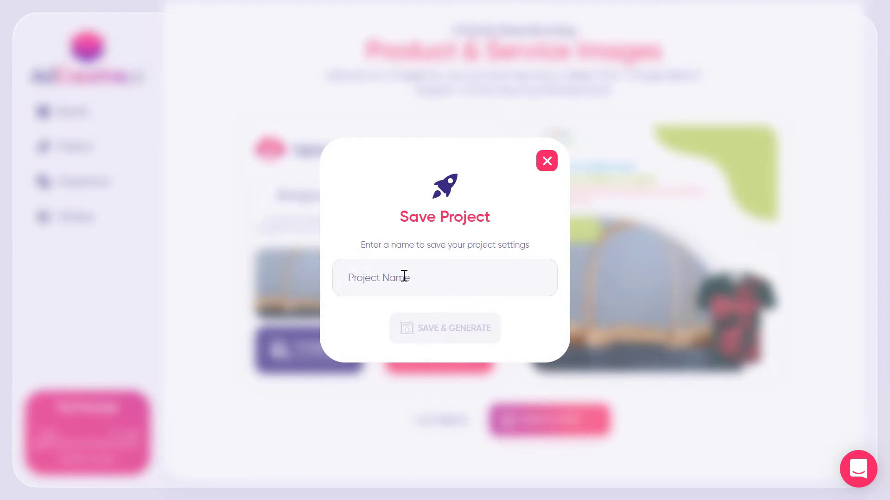
type("Blaf")
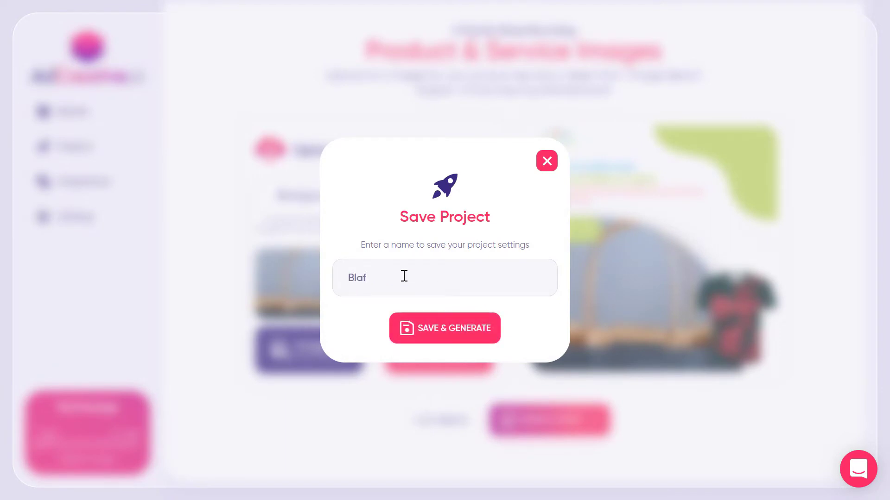
key("BackSpace")
type("ck Friday Sales")
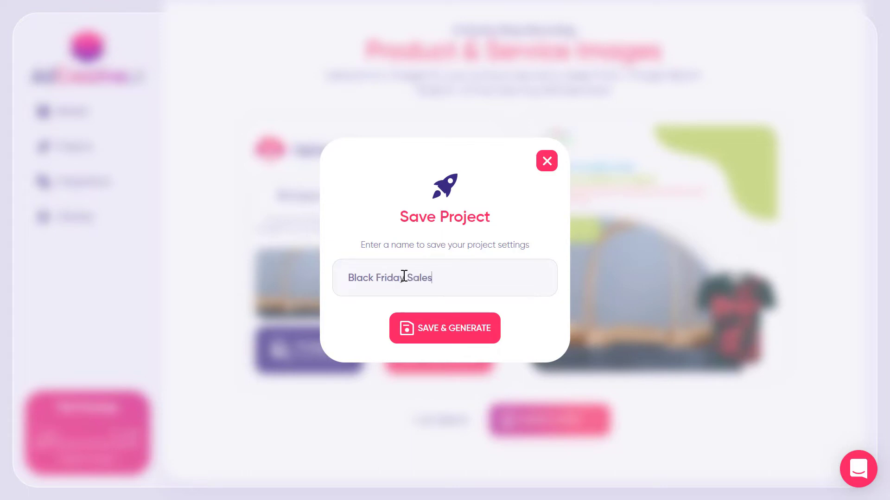
left_click(457, 337)
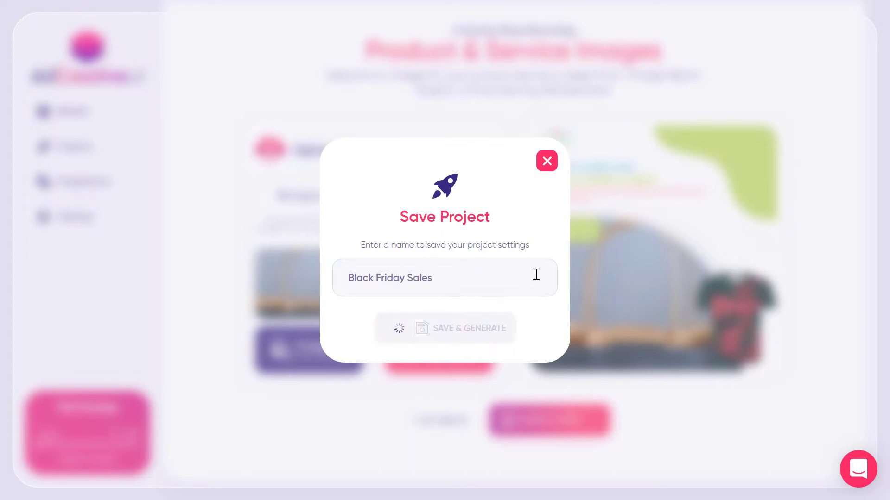
scroll(645, 228, "down", 3)
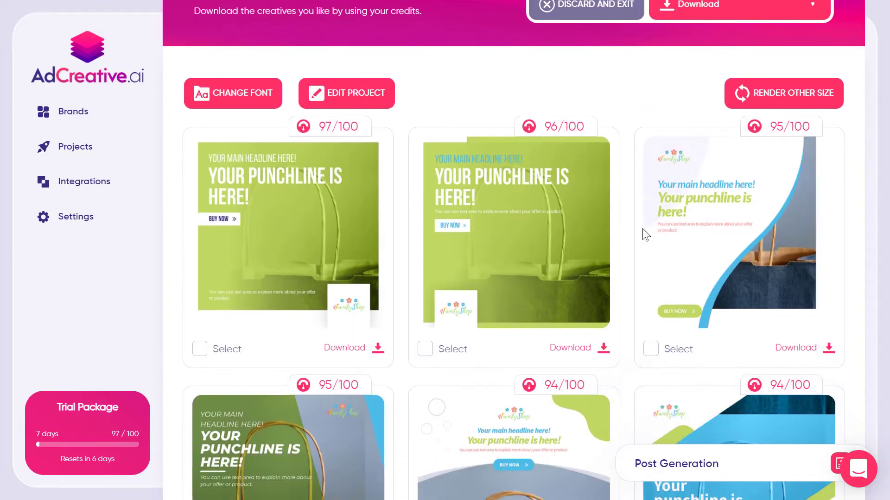
Step: Browse the generated posts and select both 94/100 creatives
scroll(646, 234, "down", 2)
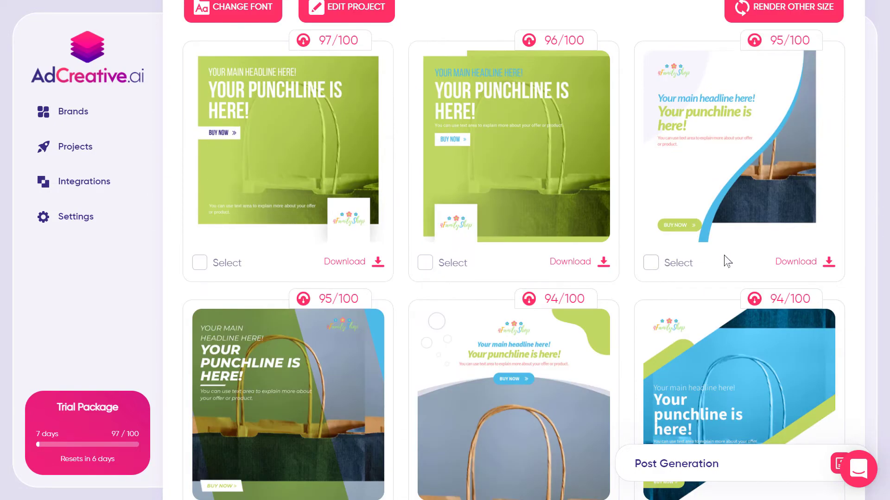
scroll(726, 258, "down", 8)
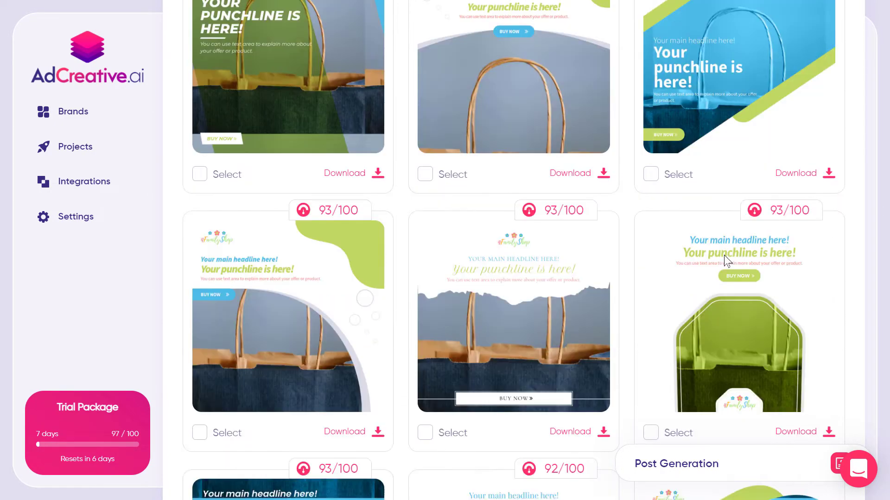
scroll(725, 257, "down", 3)
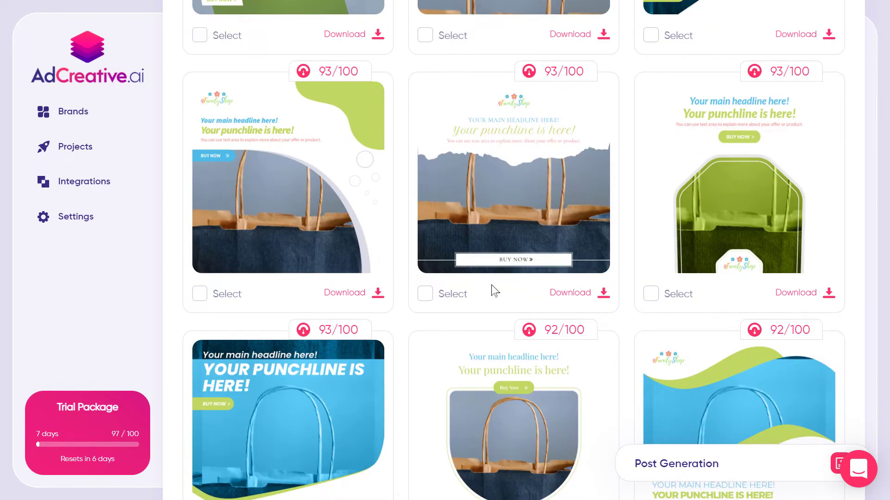
scroll(498, 290, "up", 3)
scroll(501, 286, "up", 5)
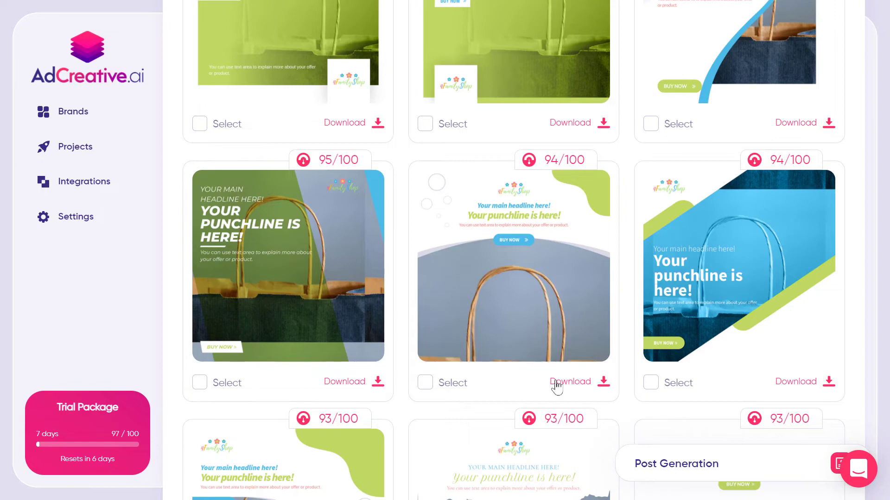
scroll(600, 355, "up", 5)
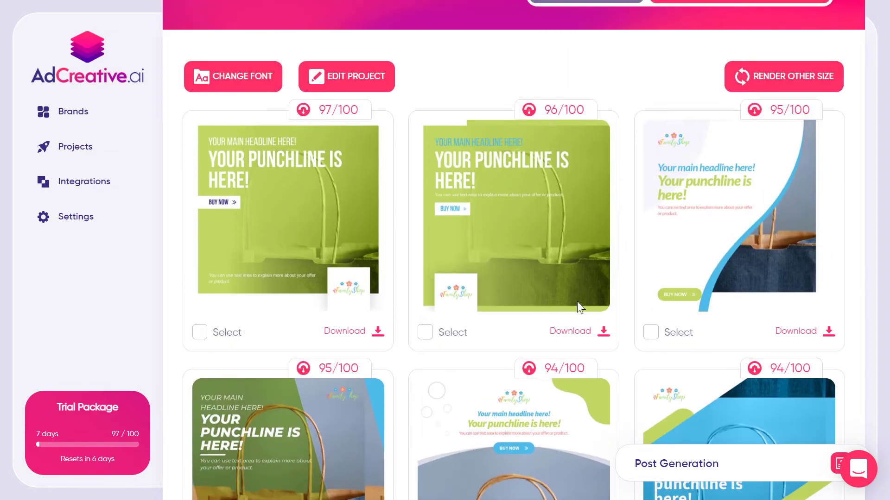
scroll(610, 244, "down", 12)
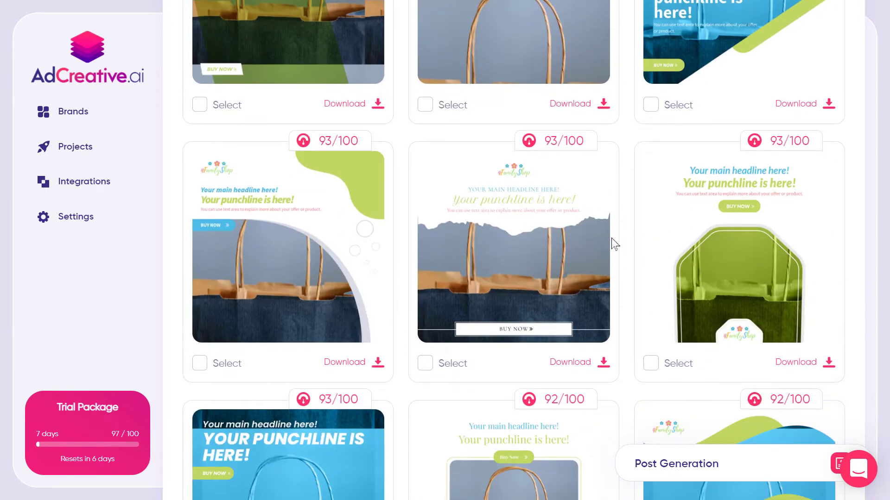
scroll(614, 244, "down", 4)
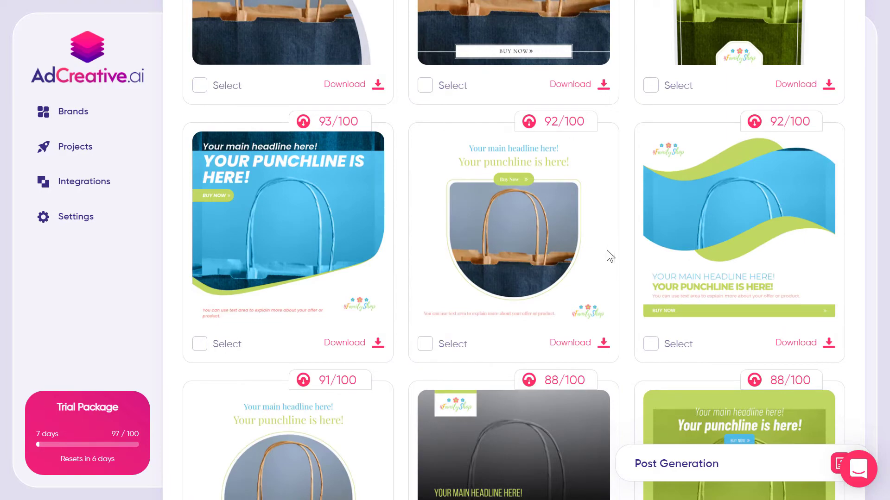
scroll(595, 258, "up", 6)
scroll(464, 268, "up", 6)
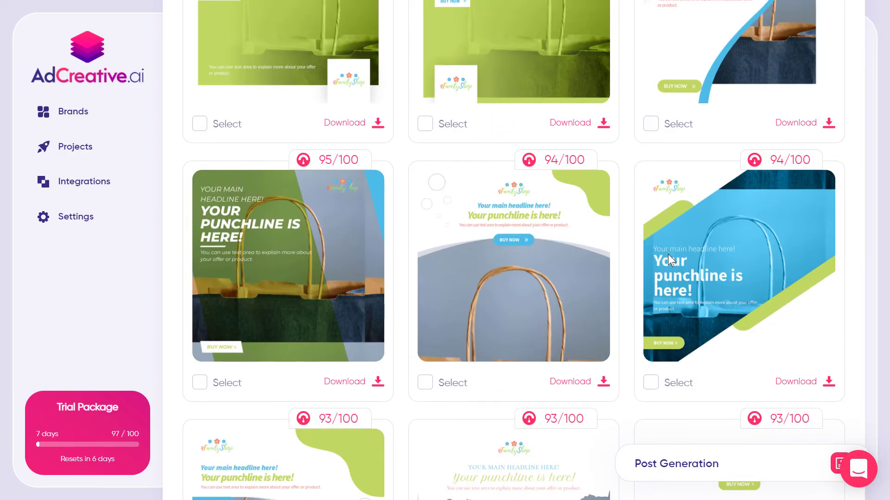
left_click(650, 383)
left_click(425, 383)
Step: Also select the 95/100 creative and the left and middle 93/100 creatives
scroll(603, 301, "up", 3)
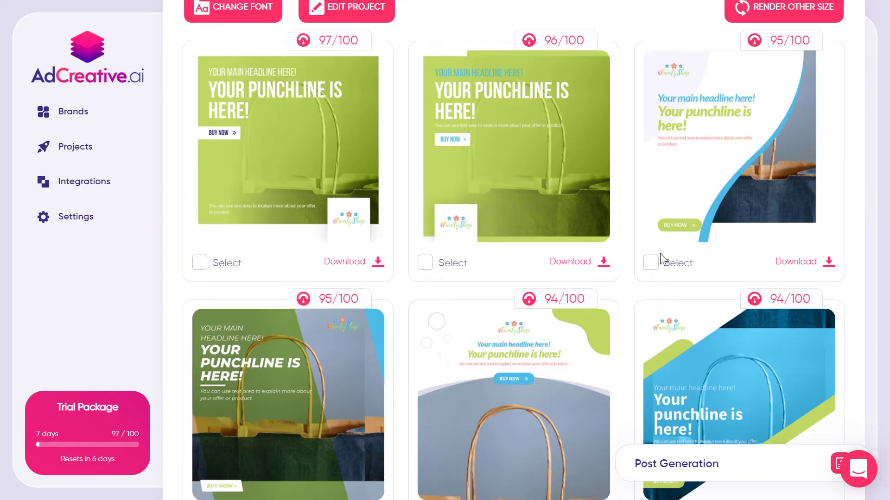
left_click(650, 260)
scroll(739, 168, "down", 7)
scroll(739, 168, "down", 6)
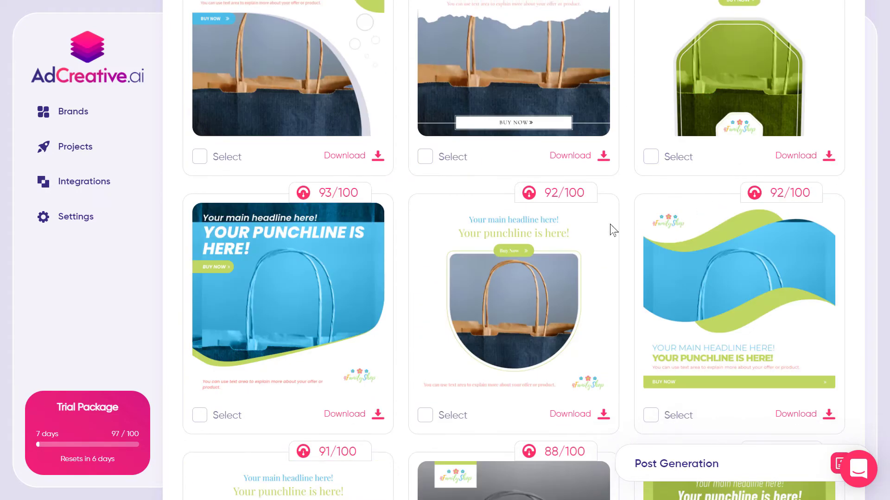
scroll(510, 260, "up", 2)
left_click(429, 229)
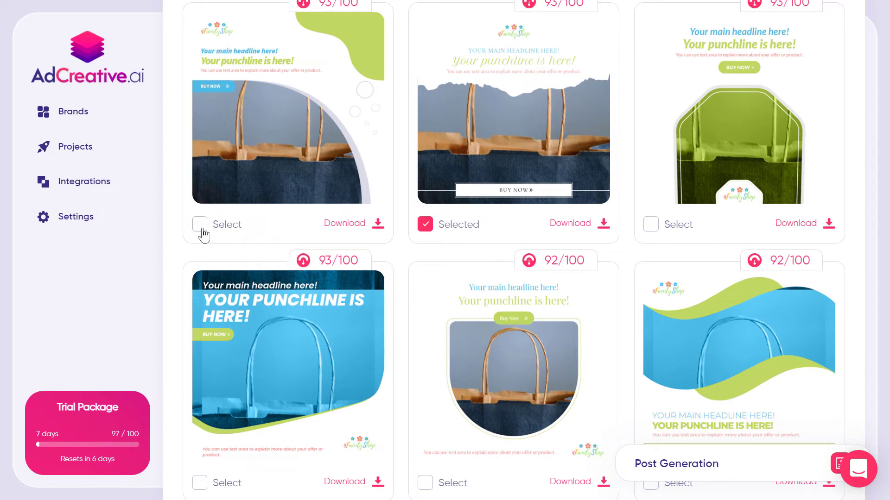
left_click(199, 224)
scroll(347, 238, "down", 3)
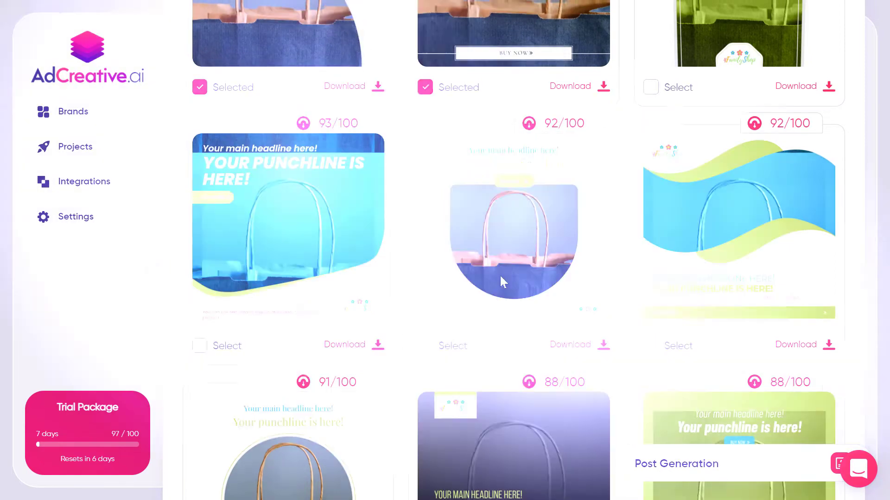
scroll(500, 274, "up", 15)
Step: Download the 8 selected creatives from the Download menu
left_click(737, 126)
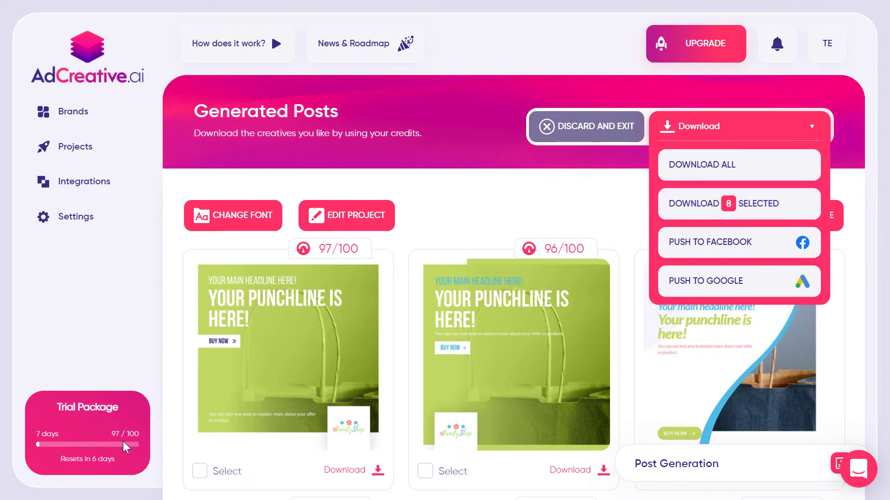
left_click(740, 209)
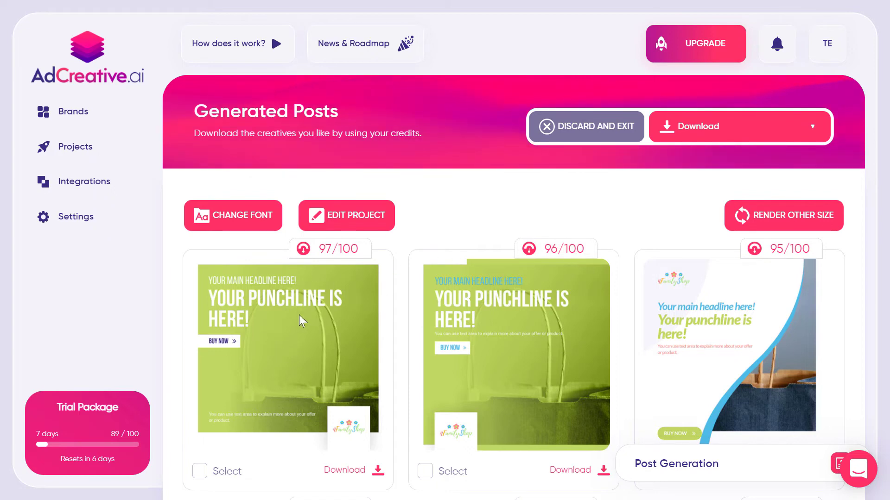
Step: Select the 95/100 blue-curve shopping-bag creative, then browse the grid back to the top
left_click(643, 280)
scroll(644, 281, "down", 3)
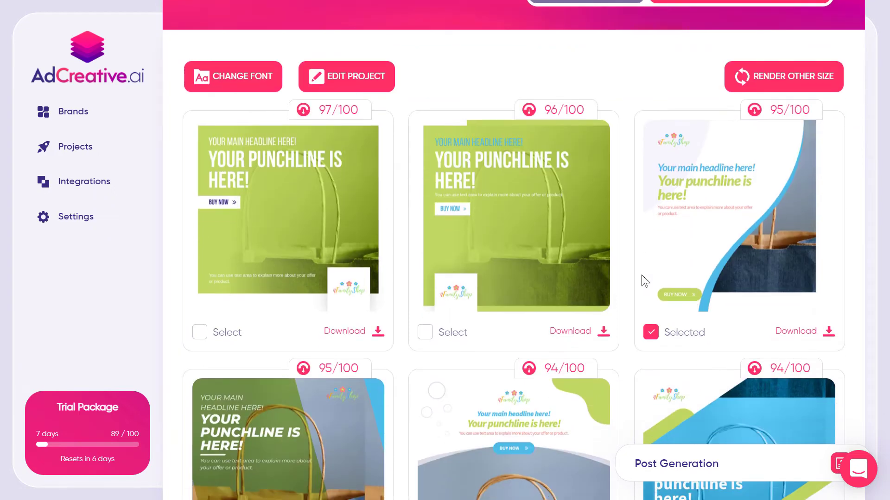
scroll(319, 231, "up", 2)
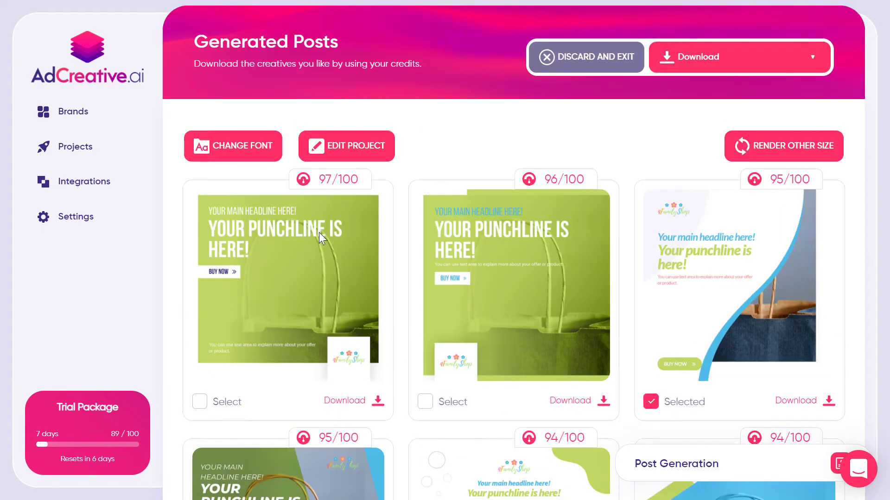
scroll(336, 190, "down", 20)
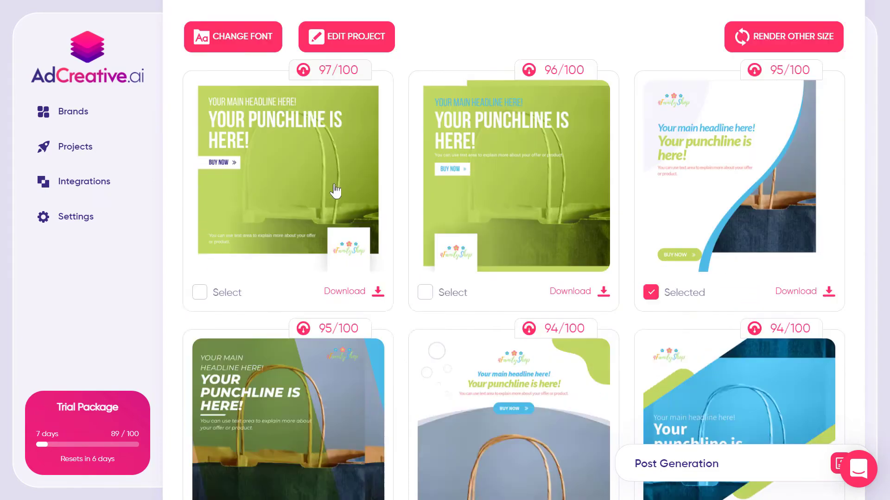
scroll(616, 223, "down", 10)
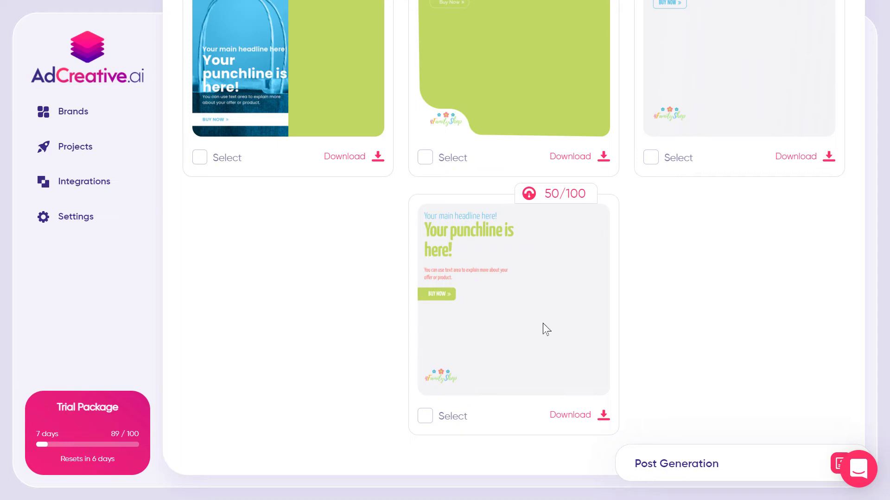
scroll(543, 324, "up", 10)
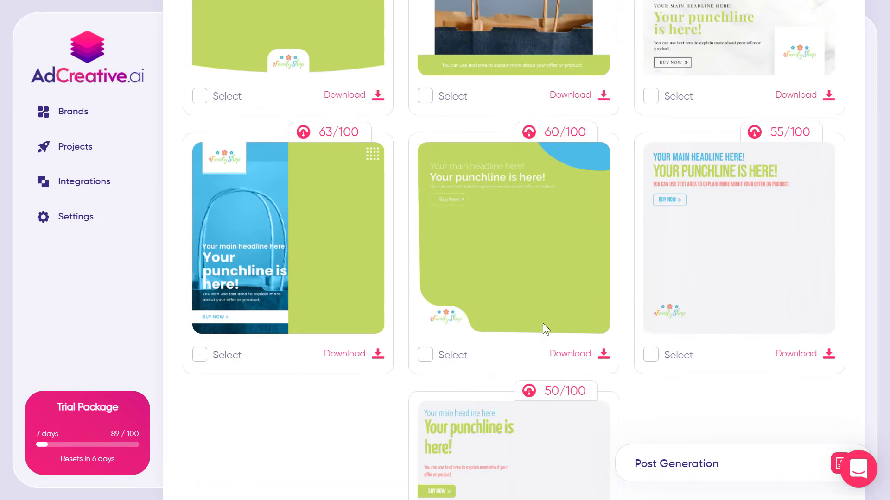
scroll(543, 323, "down", 4)
scroll(543, 323, "down", 5)
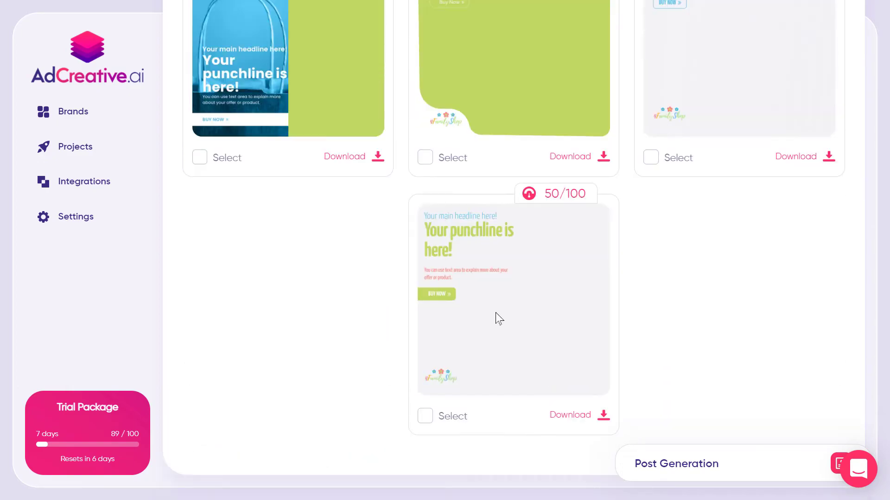
scroll(541, 300, "up", 20)
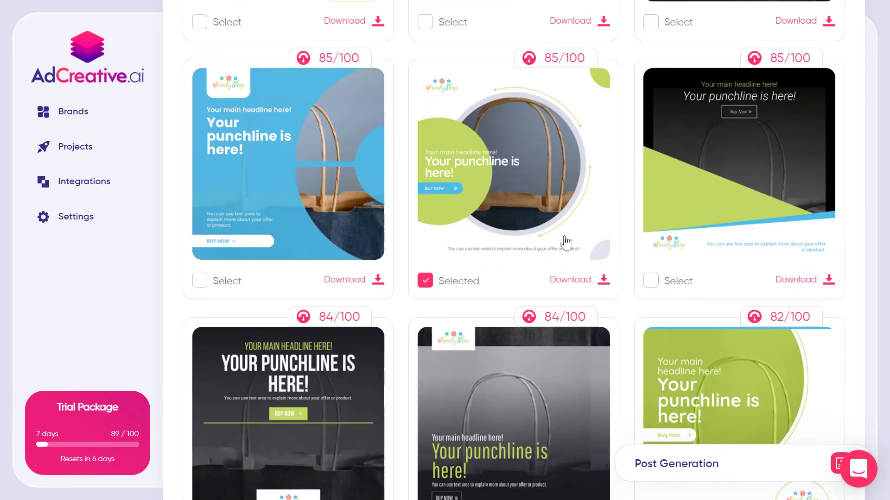
scroll(567, 235, "up", 15)
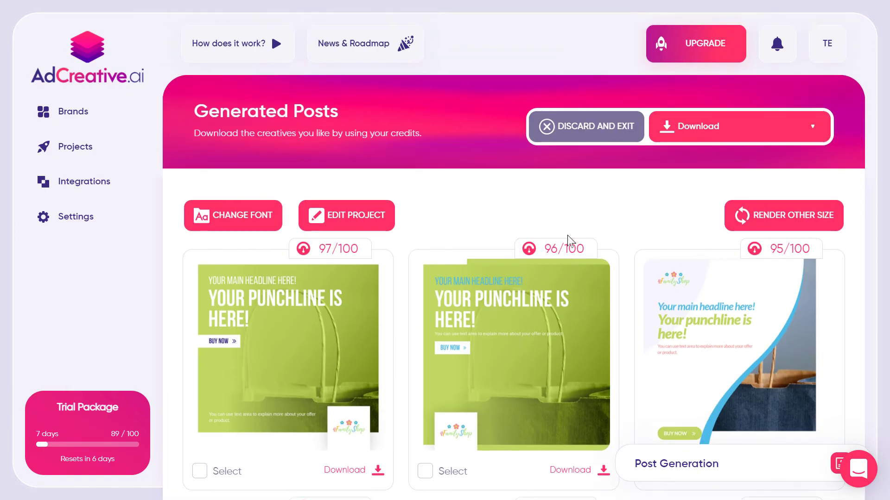
scroll(567, 235, "down", 4)
scroll(567, 235, "up", 4)
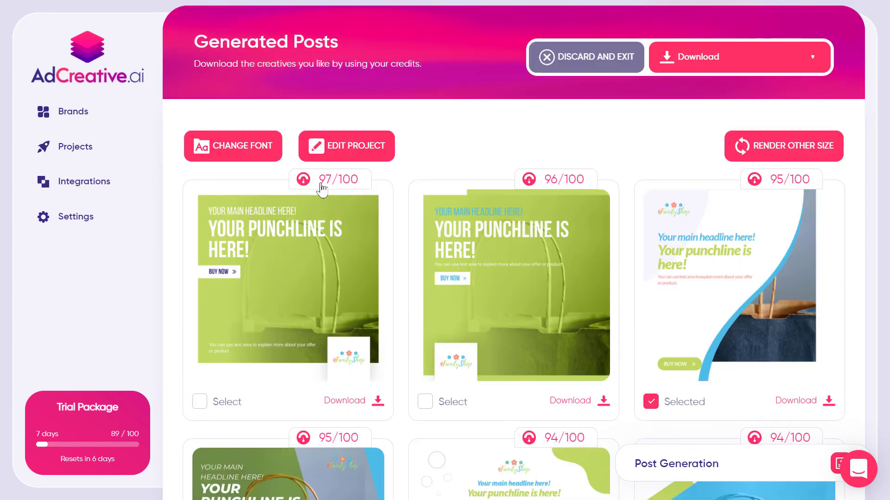
Step: Read the AI Recommendation explaining the 97/100 score, then close it
left_click(337, 179)
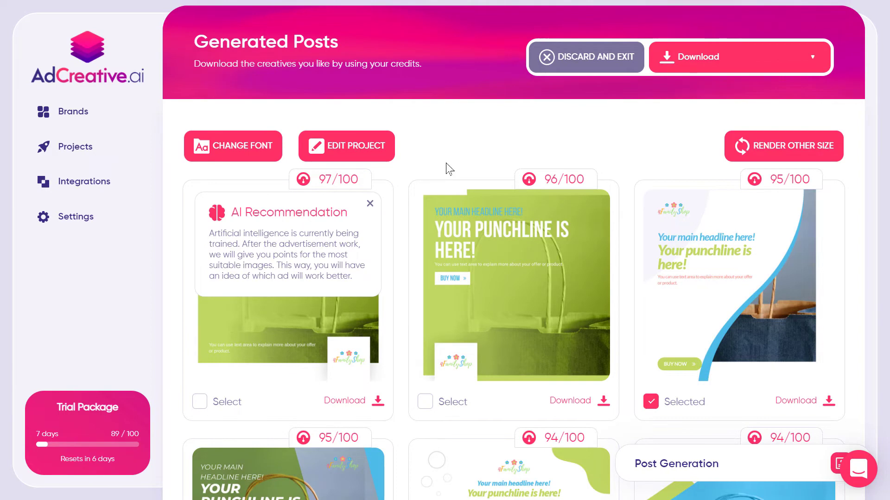
scroll(465, 144, "down", 3)
scroll(371, 173, "up", 2)
left_click(370, 134)
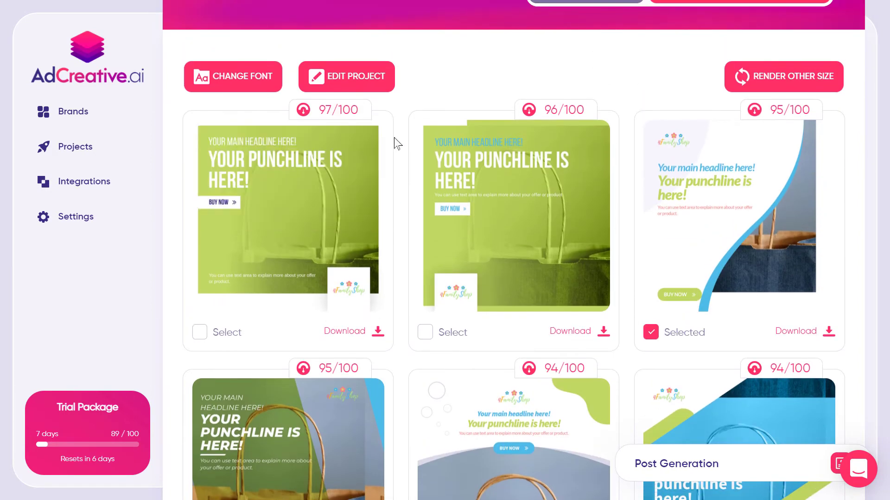
Step: Select the middle 94/100 creative in the second row and review the grid
scroll(519, 210, "down", 3)
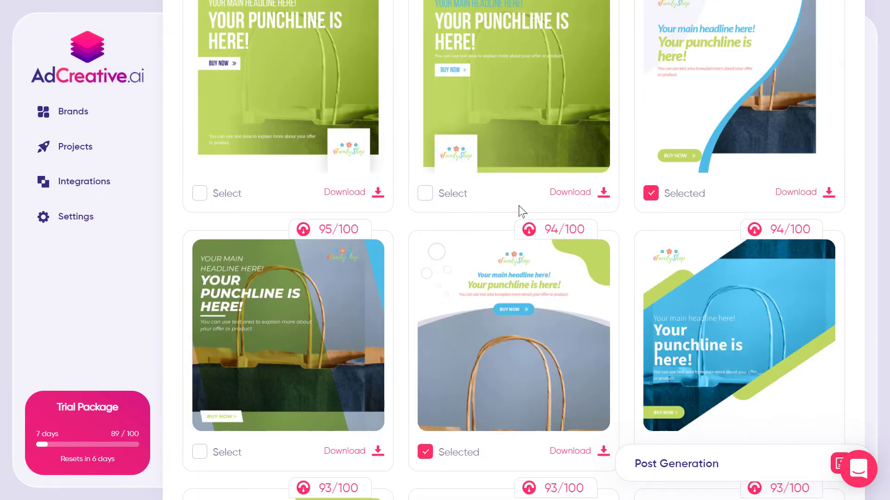
scroll(499, 218, "up", 3)
scroll(496, 213, "down", 4)
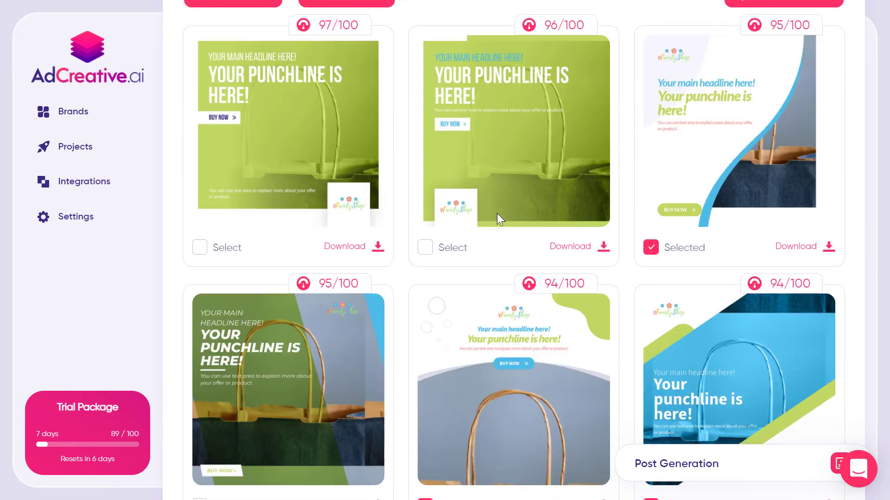
left_click(582, 263)
scroll(583, 259, "down", 2)
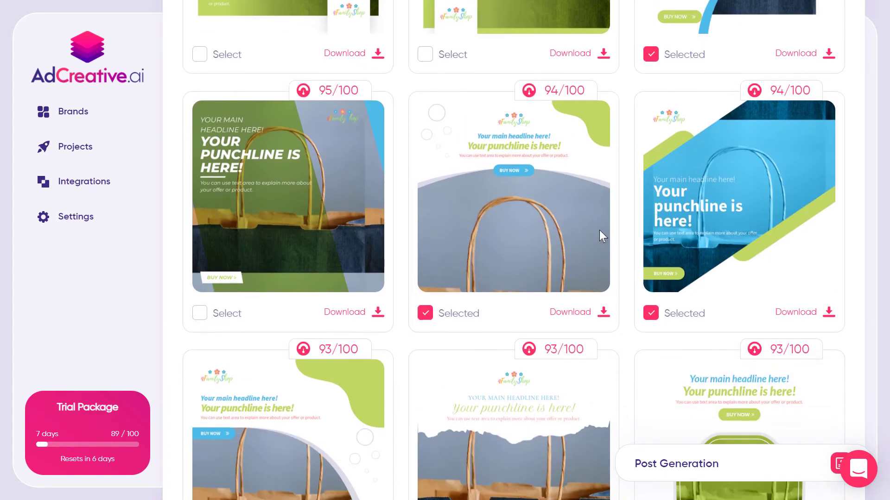
scroll(599, 235, "down", 5)
scroll(635, 283, "up", 1)
scroll(635, 283, "up", 15)
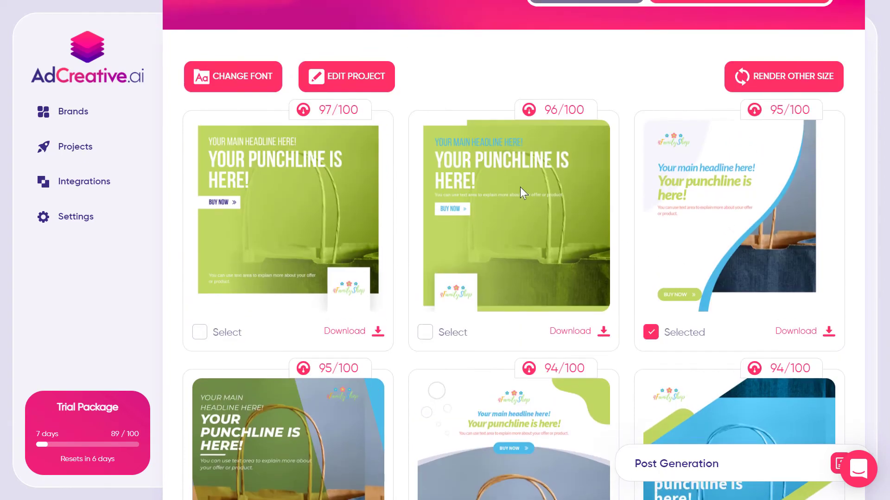
scroll(560, 252, "up", 3)
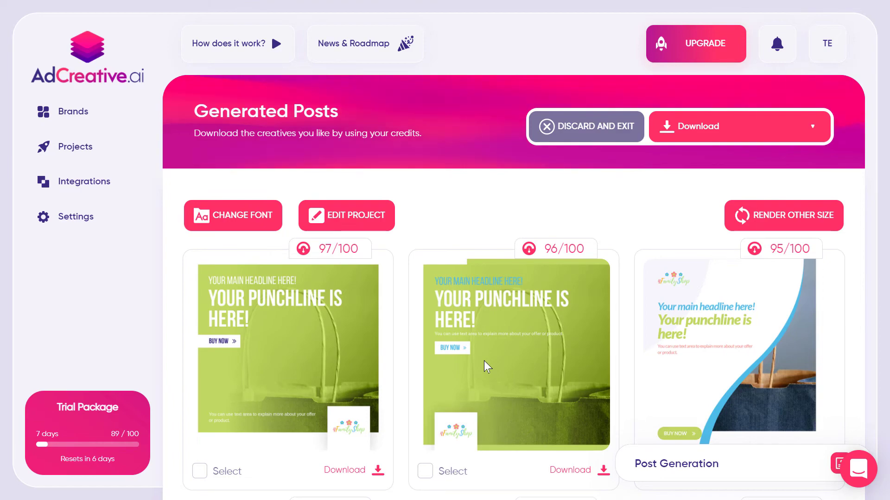
scroll(483, 360, "down", 7)
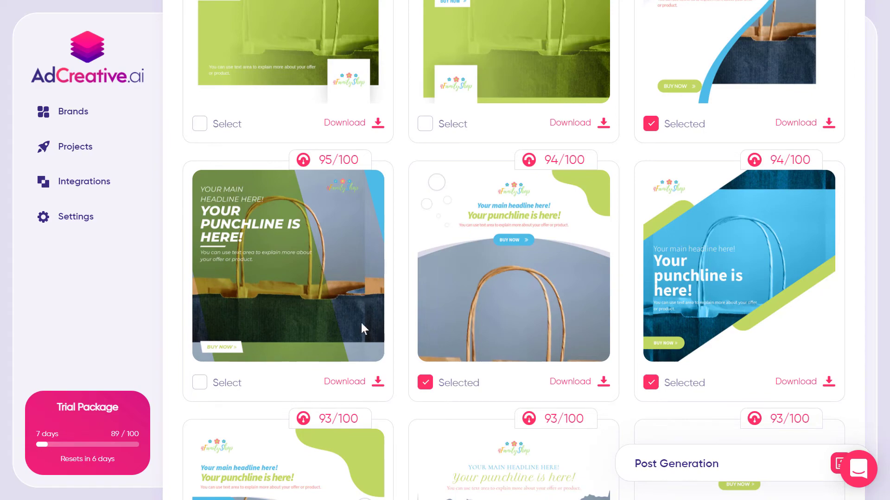
scroll(532, 290, "up", 5)
scroll(533, 290, "up", 2)
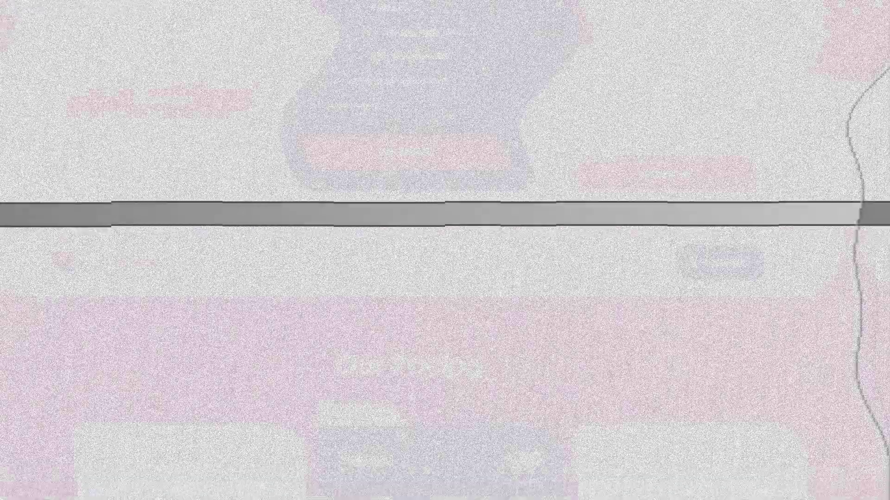
scroll(463, 243, "down", 2)
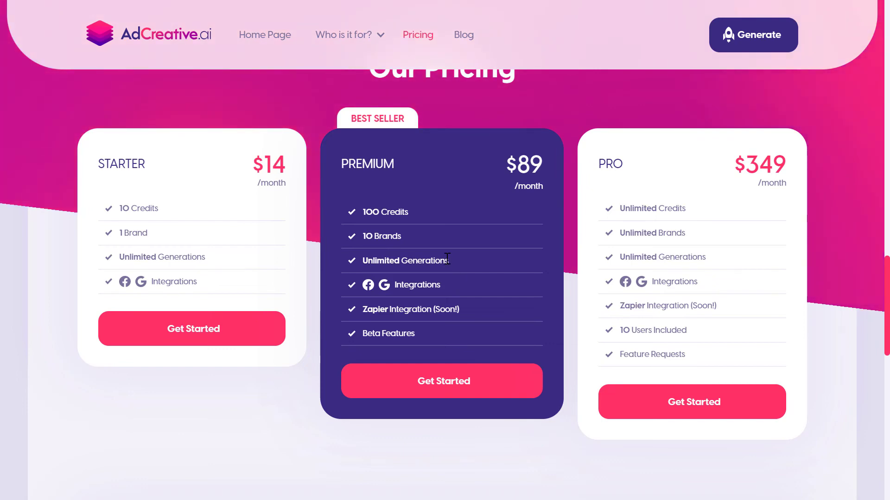
Step: Open account Settings and focus the Product Hunt Code field
scroll(447, 258, "up", 2)
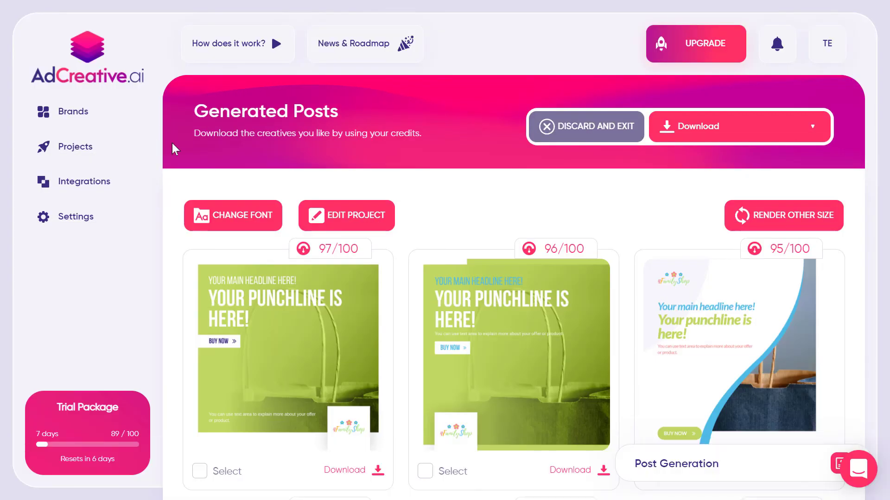
left_click(85, 218)
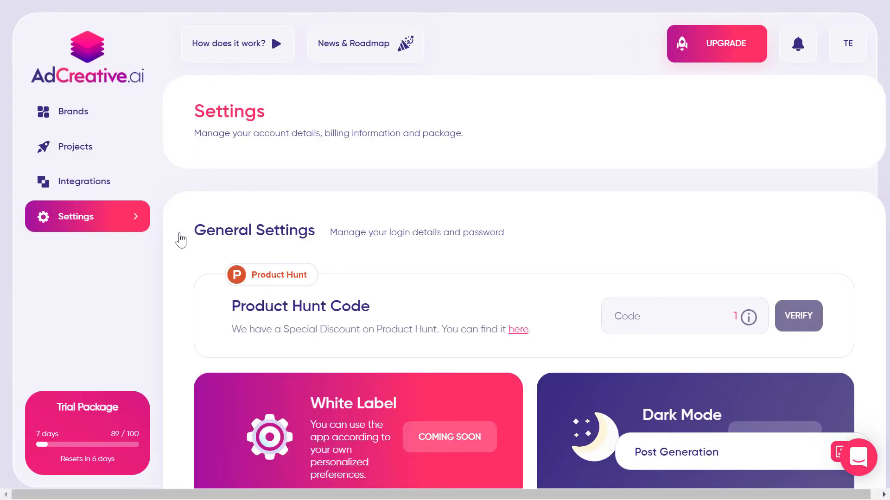
scroll(482, 249, "down", 3)
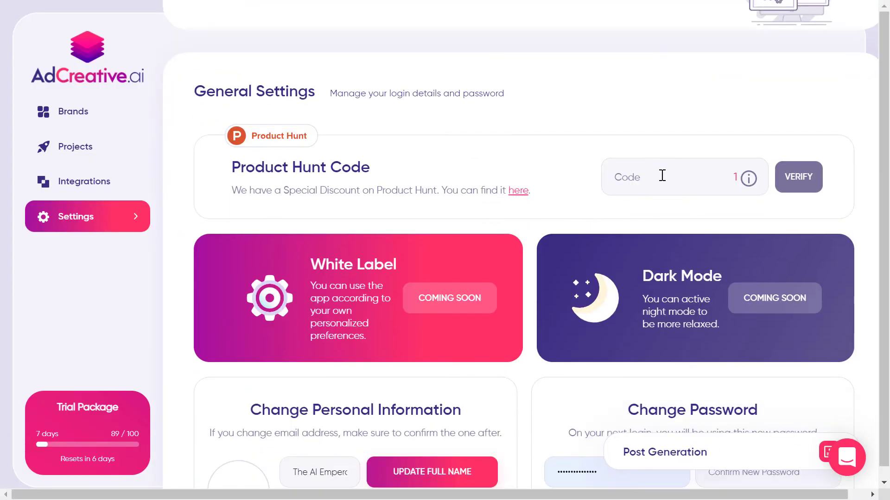
left_click(700, 168)
Step: Look through General Settings, then return to the Brands overview
scroll(489, 218, "up", 3)
scroll(296, 223, "down", 3)
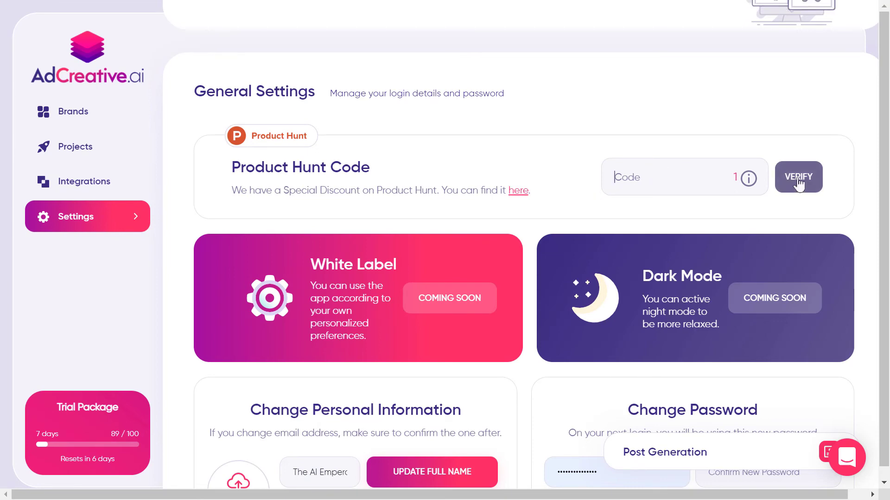
scroll(696, 183, "down", 1)
scroll(696, 183, "up", 1)
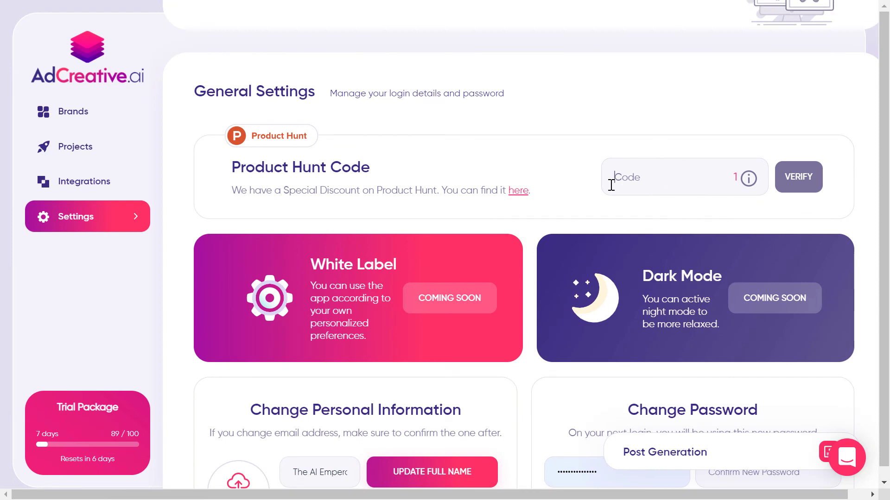
scroll(606, 206, "up", 3)
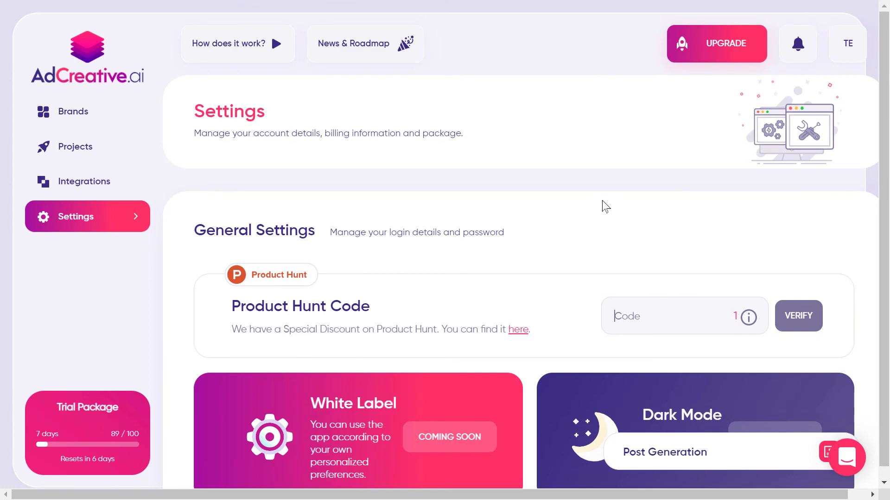
scroll(606, 206, "down", 4)
scroll(601, 201, "down", 2)
scroll(601, 200, "up", 3)
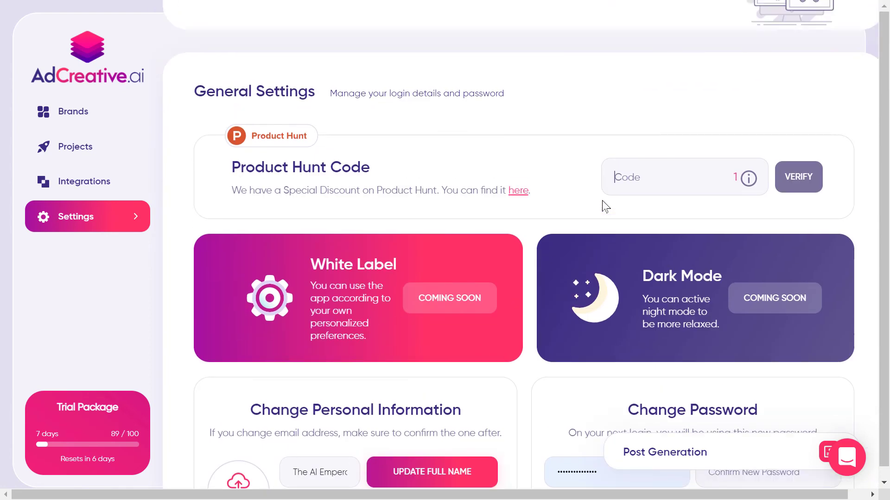
scroll(606, 206, "up", 3)
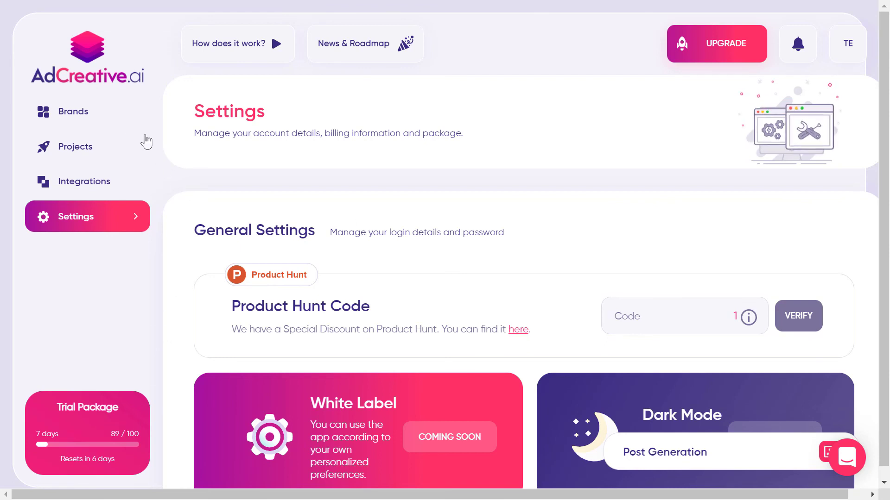
left_click(124, 125)
Step: Open the Project List for the 4 Family Shop brand
left_click(113, 148)
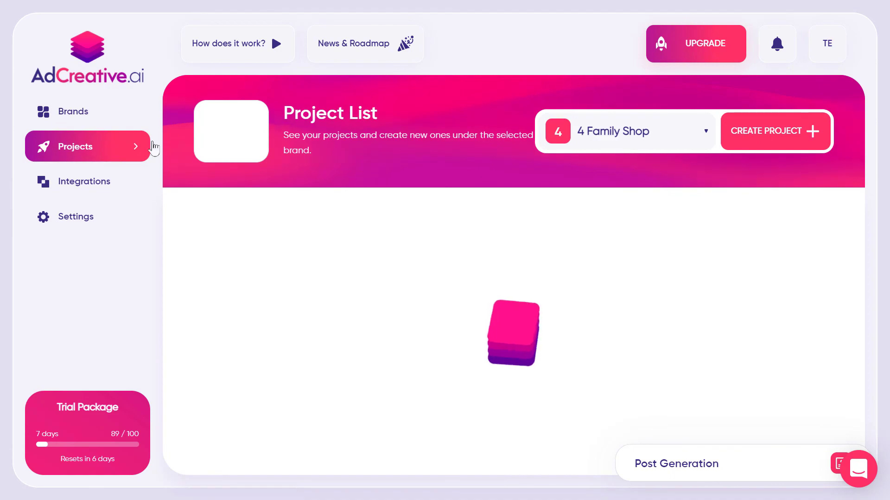